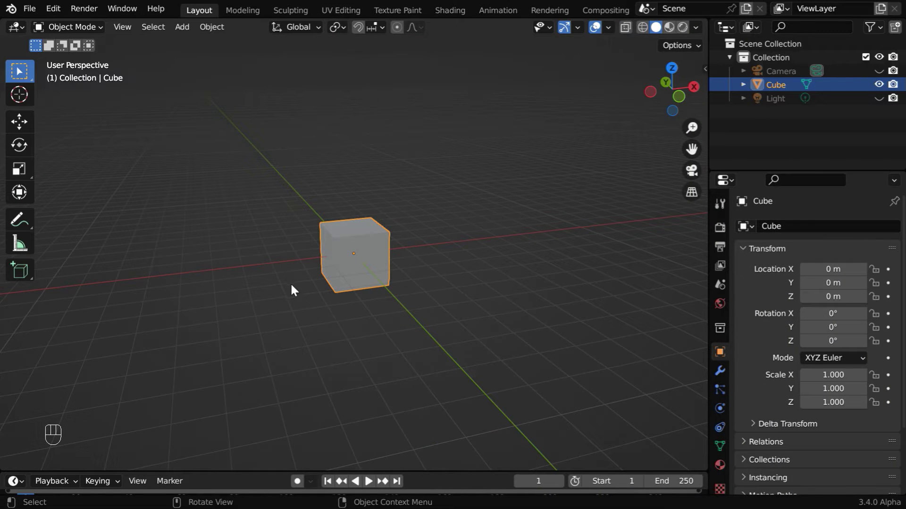
# - Delete the default cube and add a text object in its place
pyautogui.press('x')
pyautogui.click(290, 281)
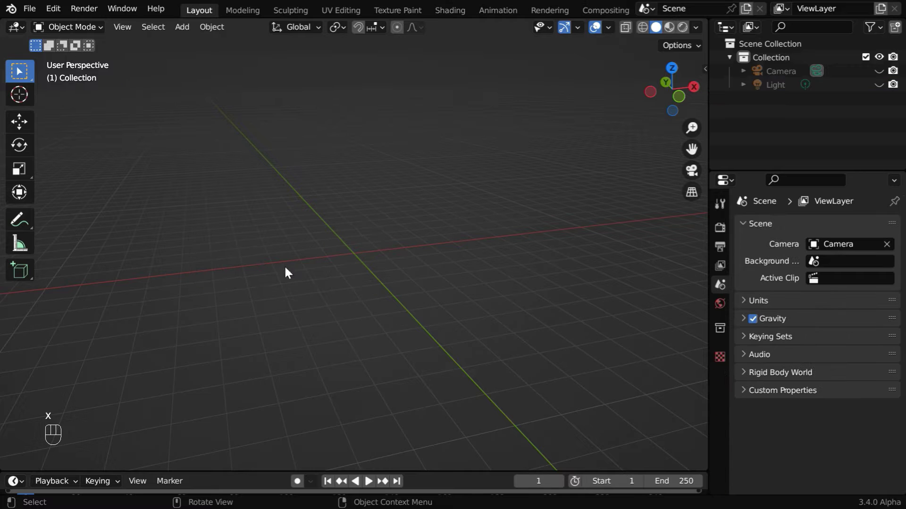
pyautogui.click(183, 28)
pyautogui.click(209, 94)
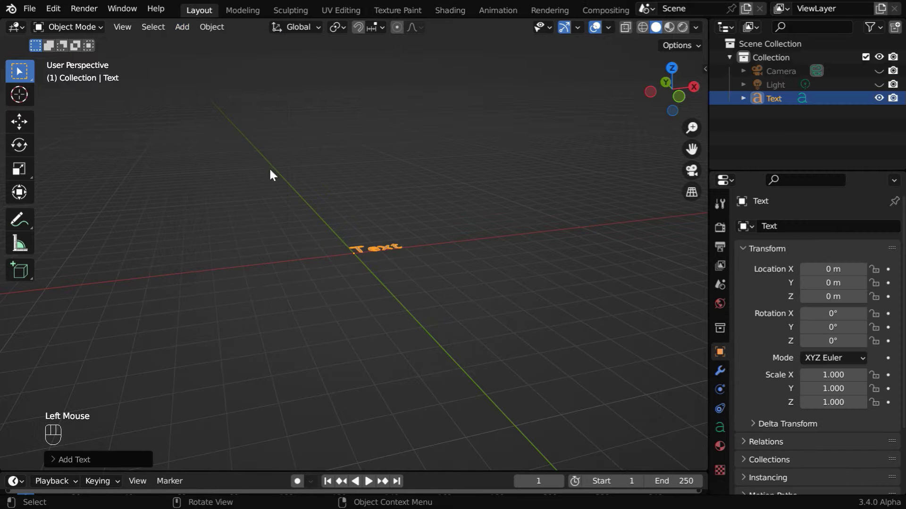
pyautogui.moveTo(397, 262); pyautogui.dragTo(371, 324, button='middle')
pyautogui.keyDown('ctrl'); pyautogui.moveTo(407, 349); pyautogui.dragTo(417, 306, button='middle'); pyautogui.keyUp('ctrl')
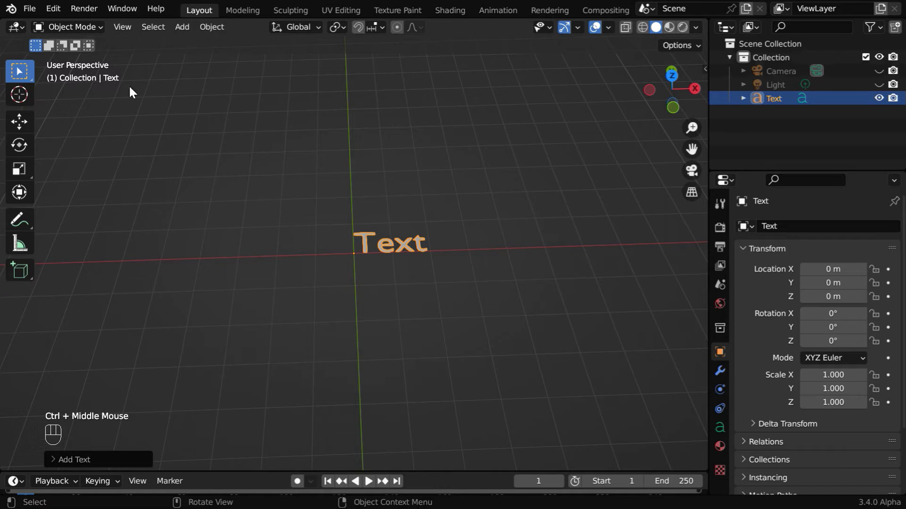
# - In Edit Mode, replace the placeholder 'Text' with '5 Minutes Blender'
pyautogui.click(98, 25)
pyautogui.click(94, 55)
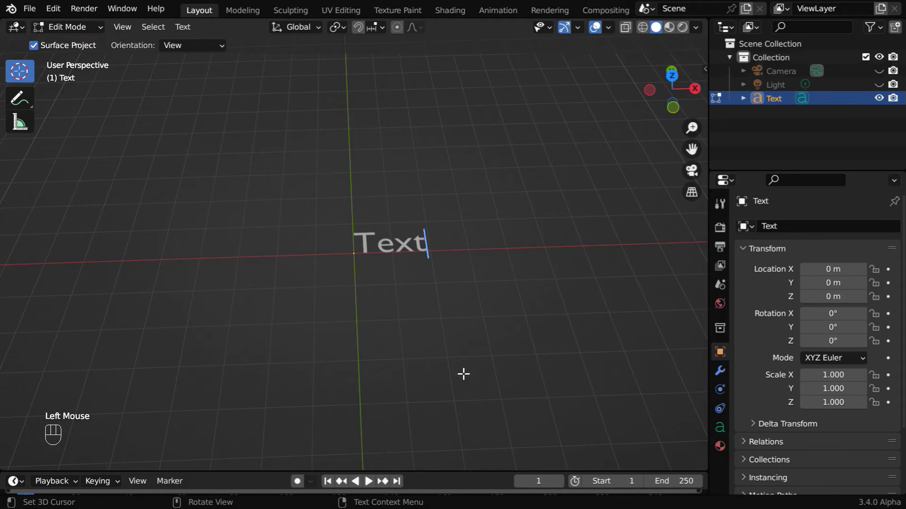
pyautogui.press('BackSpace')
pyautogui.press('BackSpace')
pyautogui.press('BackSpace')
pyautogui.press('BackSpace')
pyautogui.write('5')
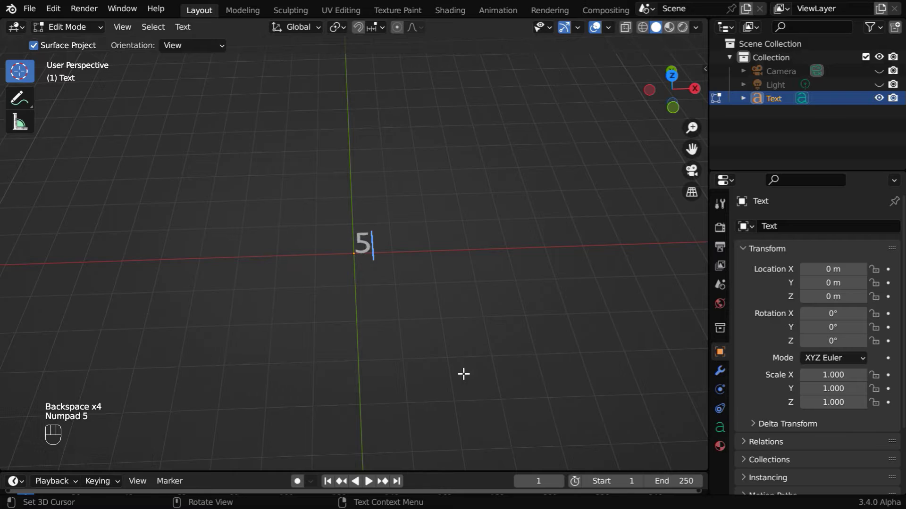
pyautogui.write(' Minutes ')
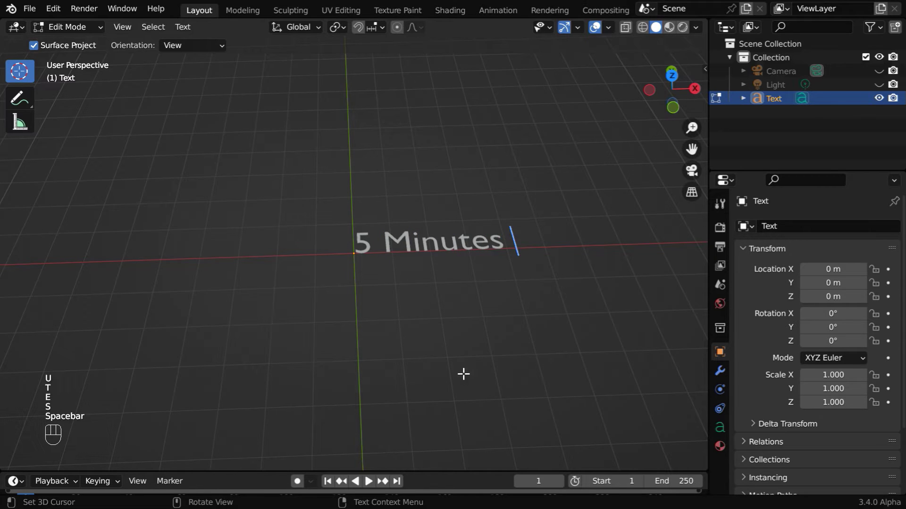
pyautogui.write('Blender')
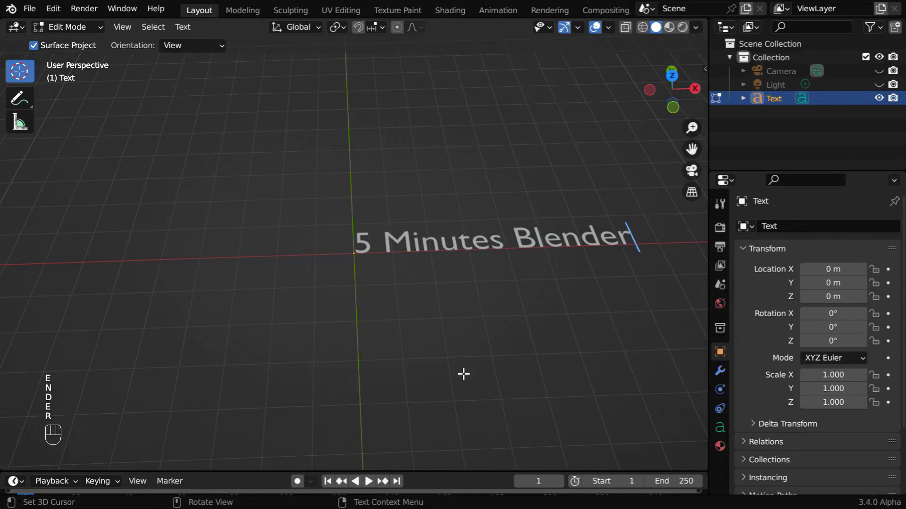
# - Back in Object Mode, set the text's horizontal alignment to Center
pyautogui.click(69, 28)
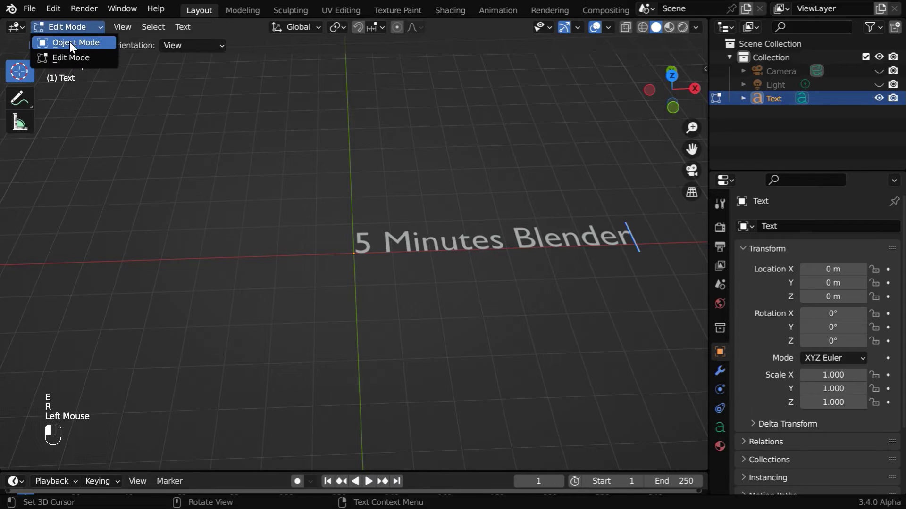
pyautogui.click(69, 42)
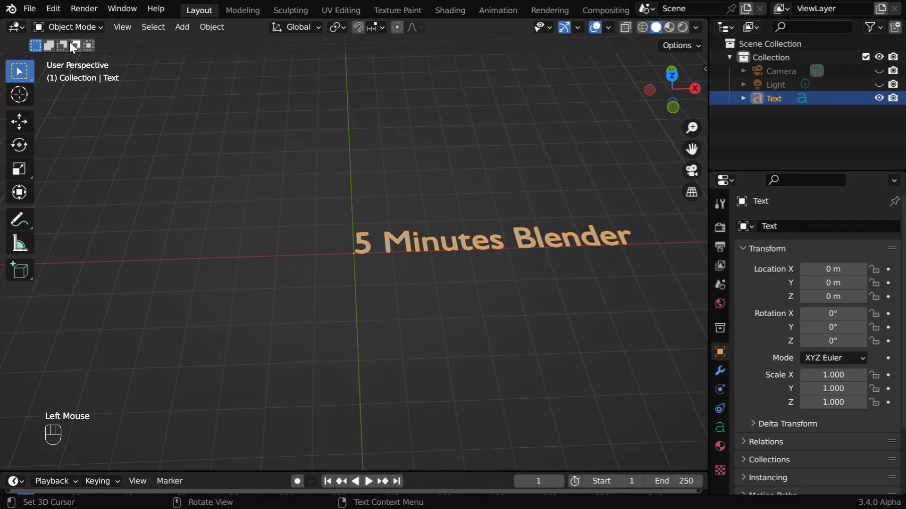
pyautogui.click(720, 428)
pyautogui.scroll(-2, 745, 409)
pyautogui.scroll(-2, 749, 409)
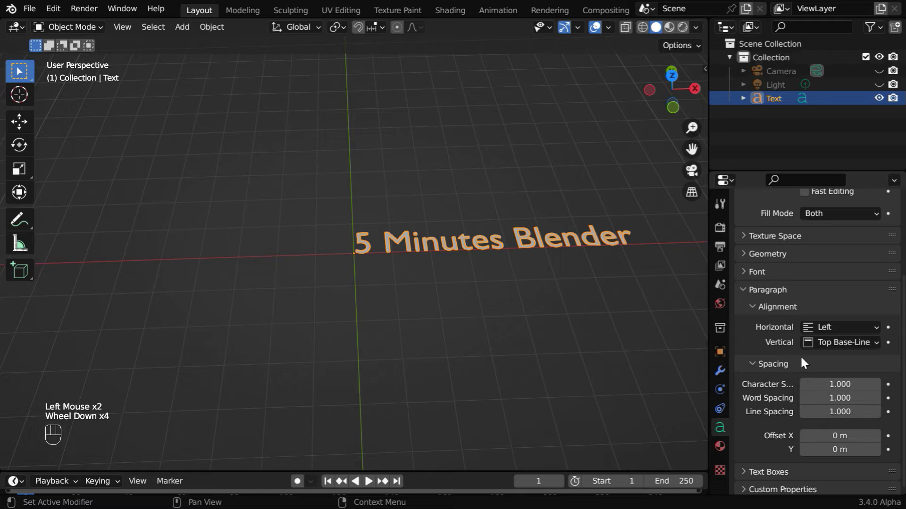
pyautogui.click(826, 330)
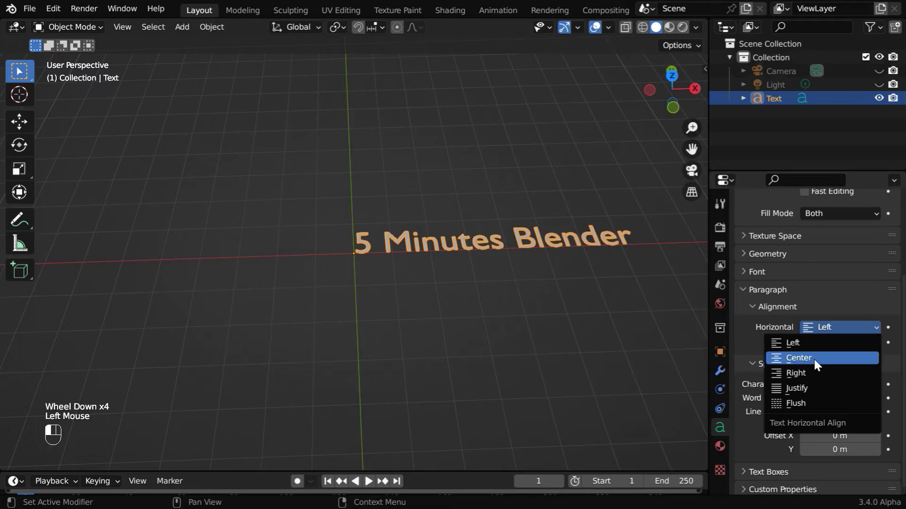
pyautogui.click(813, 357)
pyautogui.keyDown('ctrl'); pyautogui.moveTo(420, 323); pyautogui.dragTo(421, 250, button='middle'); pyautogui.keyUp('ctrl')
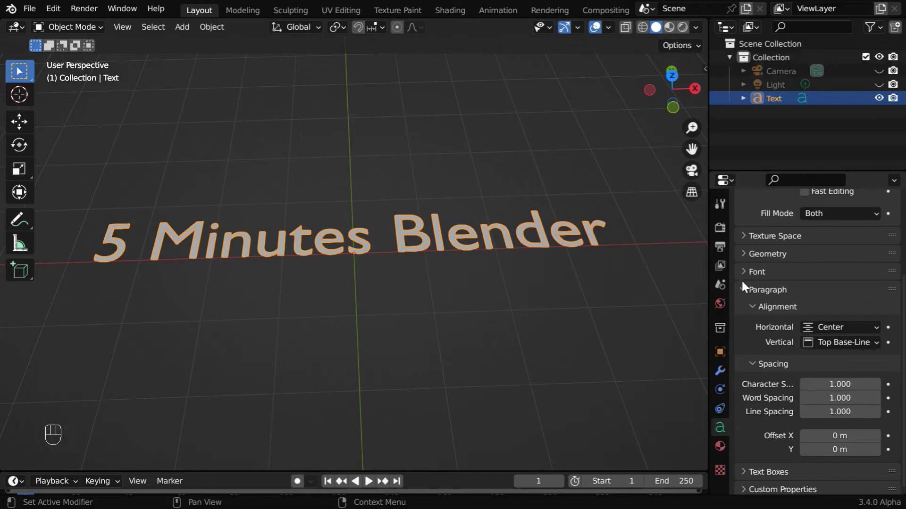
# - Give the text an Extrude of 0.1 m and a bevel Depth of 0.02 m
pyautogui.click(746, 254)
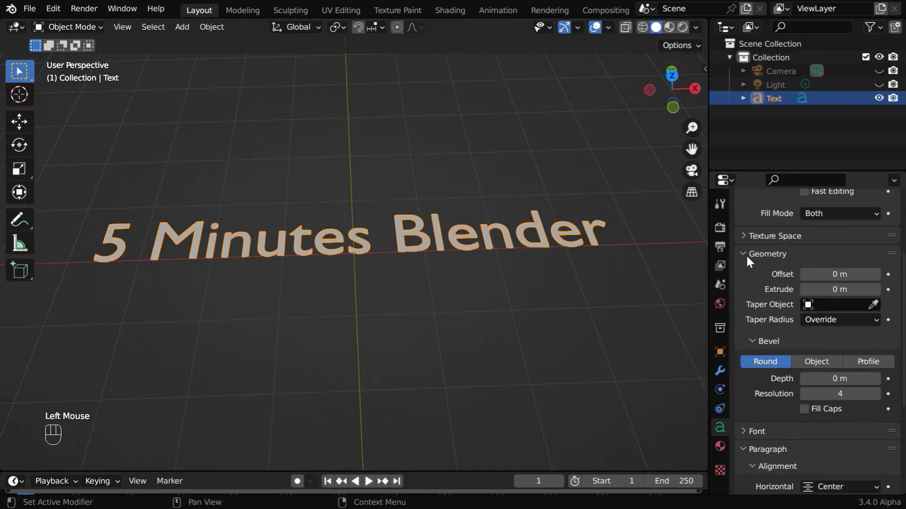
pyautogui.doubleClick(857, 290)
pyautogui.write('0.1')
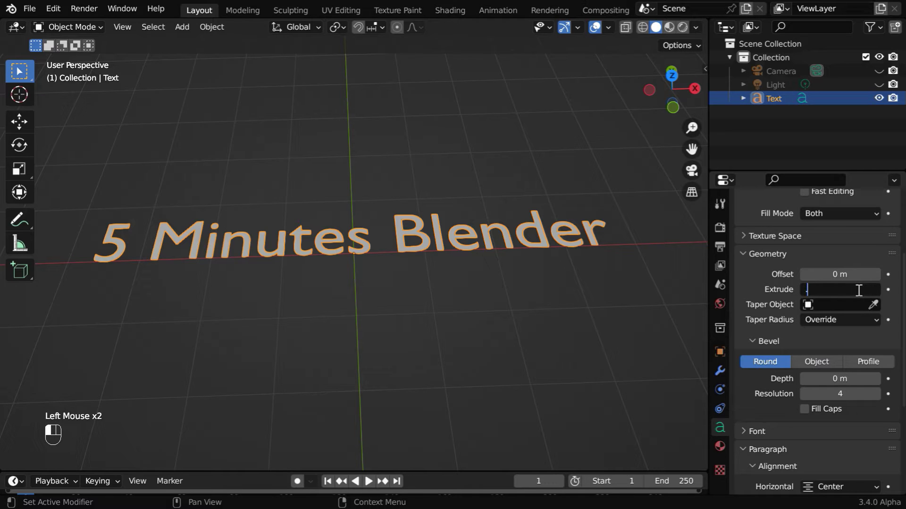
pyautogui.press('Return')
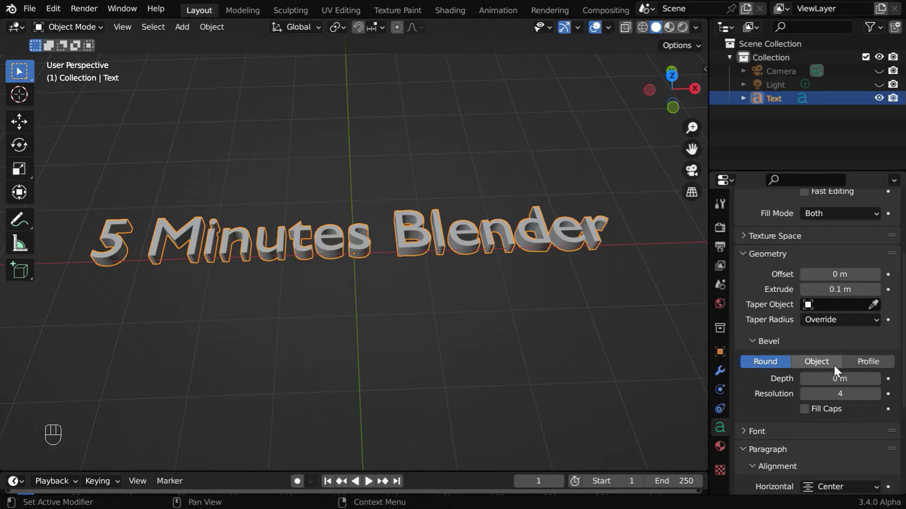
pyautogui.scroll(-3, 840, 377)
pyautogui.click(841, 323)
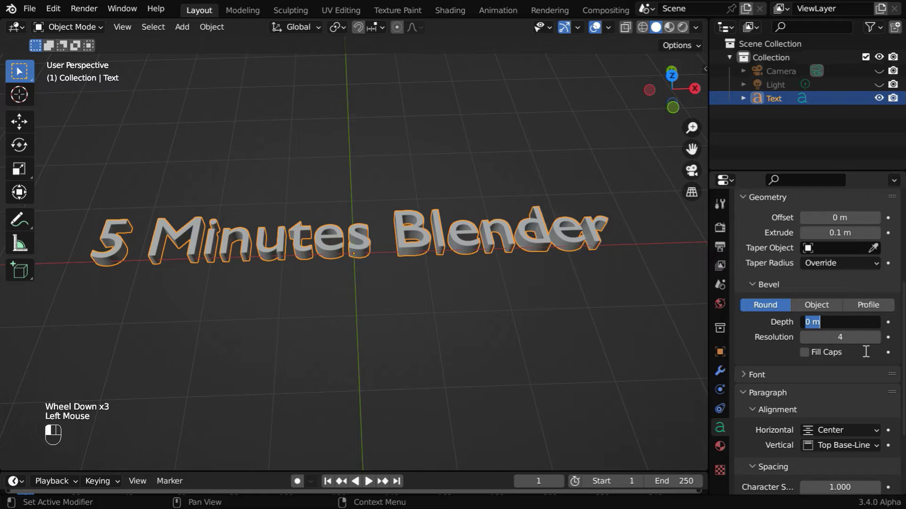
pyautogui.write('.02')
pyautogui.press('Return')
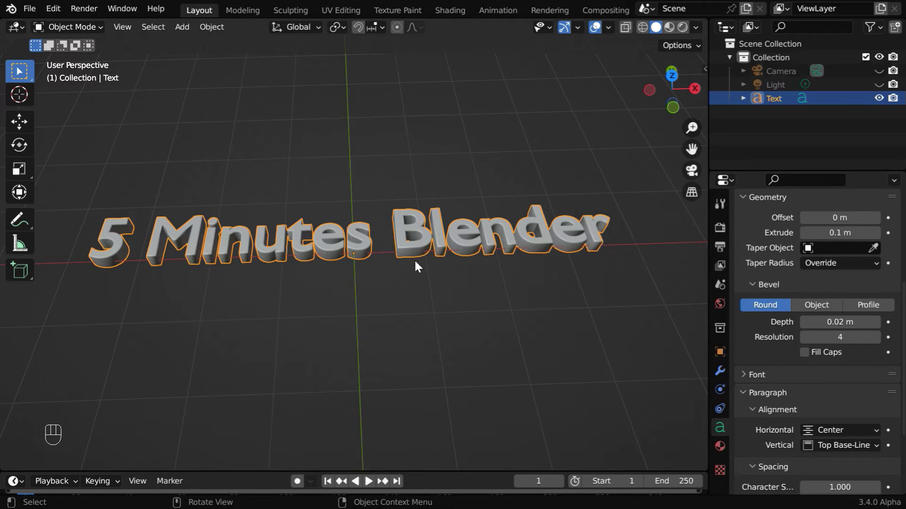
# - Add a Deform > Wave modifier to the text and zoom to inspect the ripple
pyautogui.click(720, 371)
pyautogui.click(790, 226)
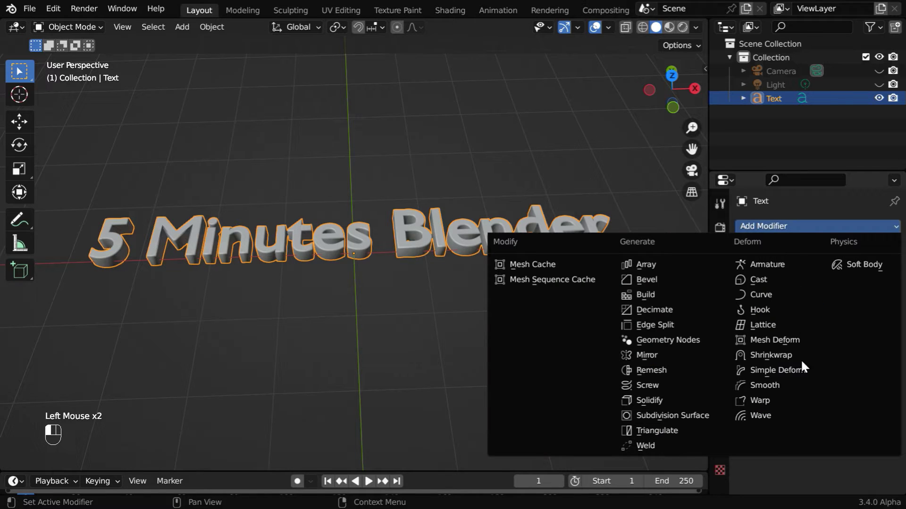
pyautogui.click(785, 418)
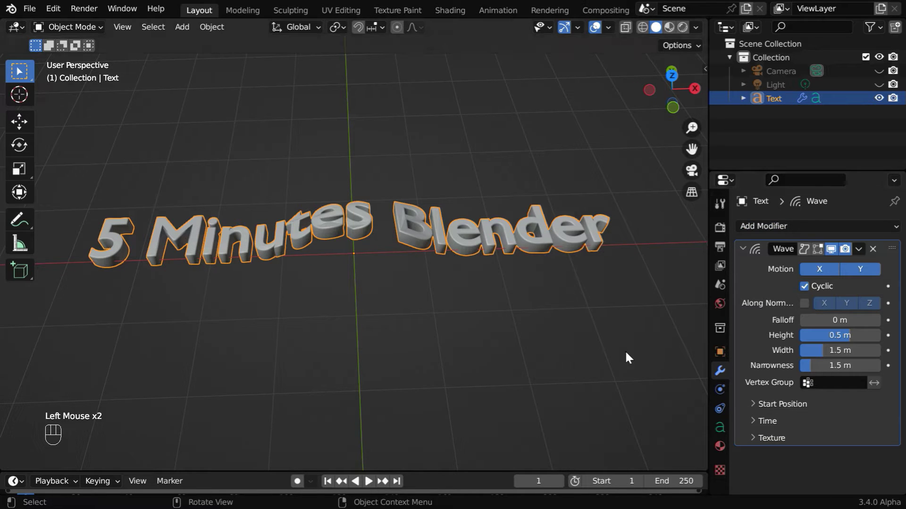
pyautogui.keyDown('ctrl'); pyautogui.moveTo(417, 306); pyautogui.dragTo(394, 268, button='middle'); pyautogui.keyUp('ctrl')
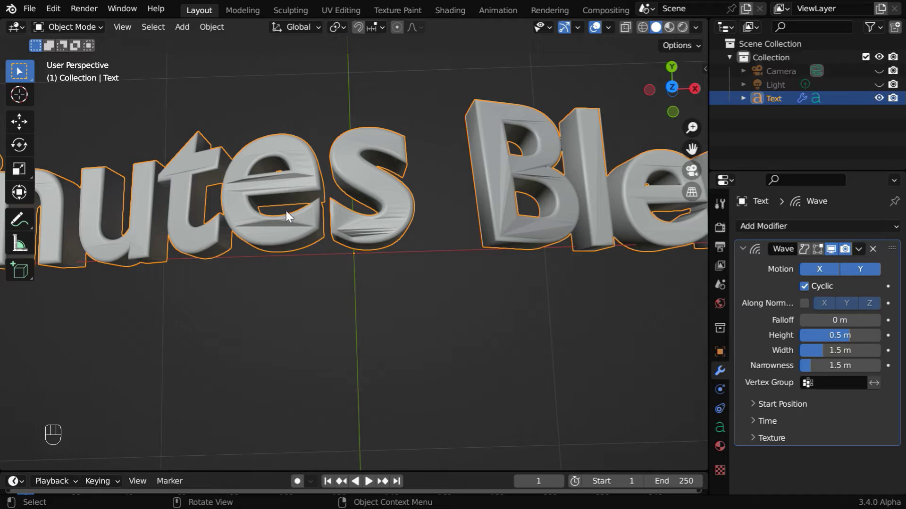
pyautogui.keyDown('ctrl'); pyautogui.moveTo(406, 237); pyautogui.dragTo(387, 354, button='middle'); pyautogui.keyUp('ctrl')
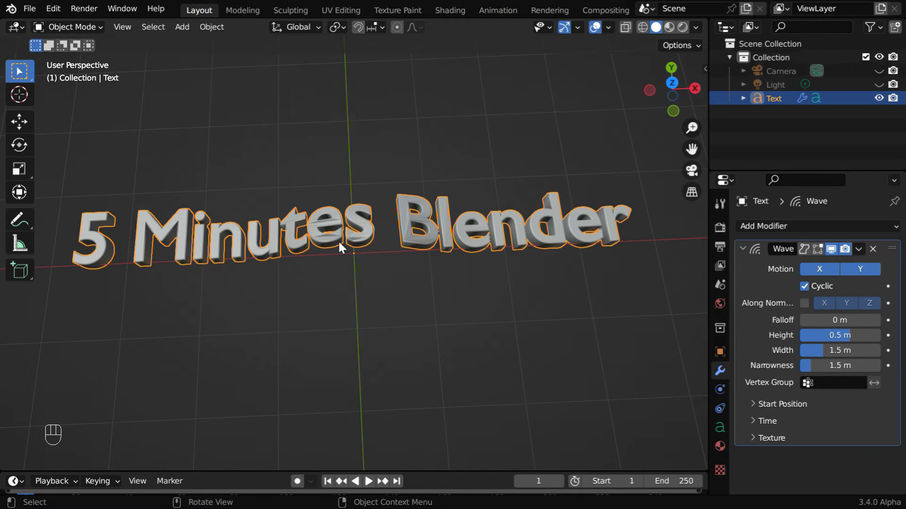
# - Preview the wave animation, turn off Cyclic, and replay it from frame 1
pyautogui.click(372, 483)
pyautogui.click(444, 452)
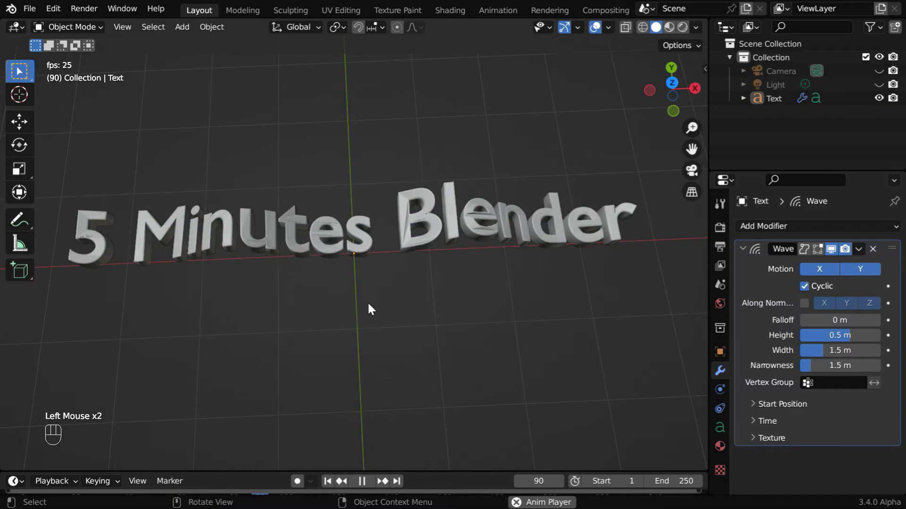
pyautogui.click(363, 481)
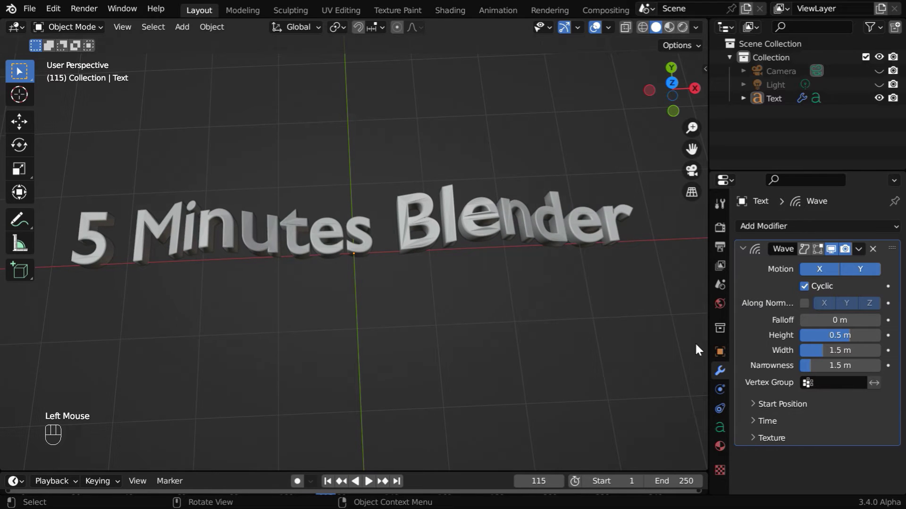
pyautogui.click(806, 288)
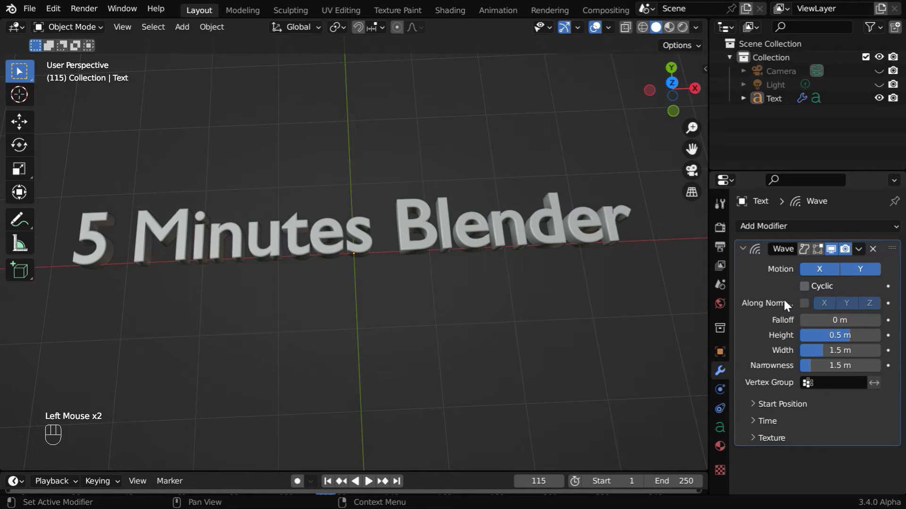
pyautogui.click(329, 482)
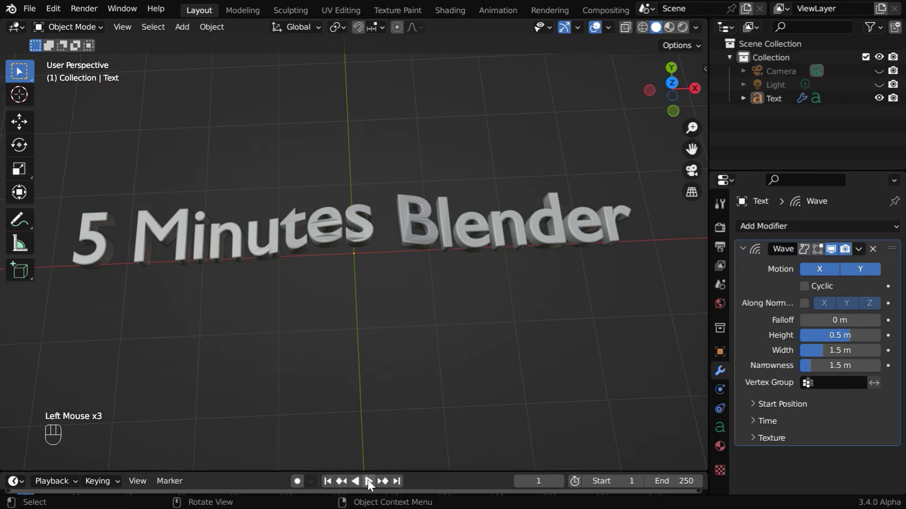
pyautogui.click(369, 481)
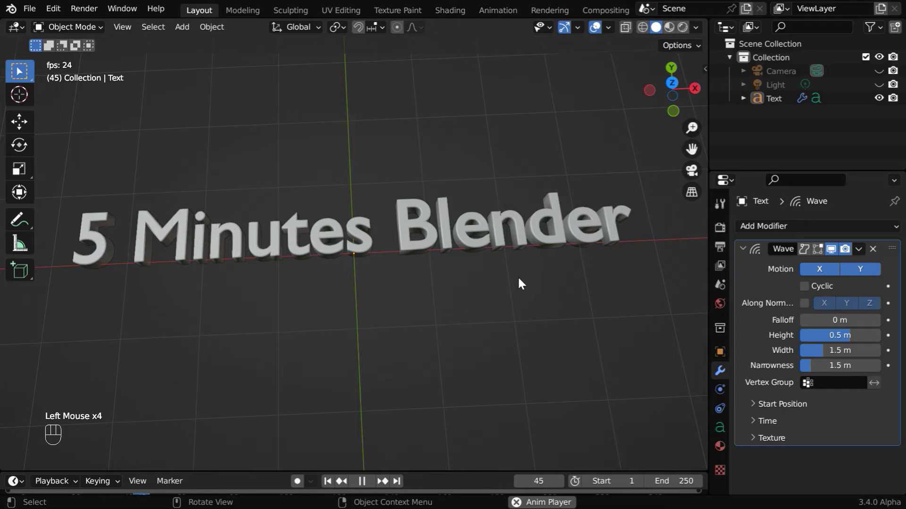
pyautogui.click(362, 481)
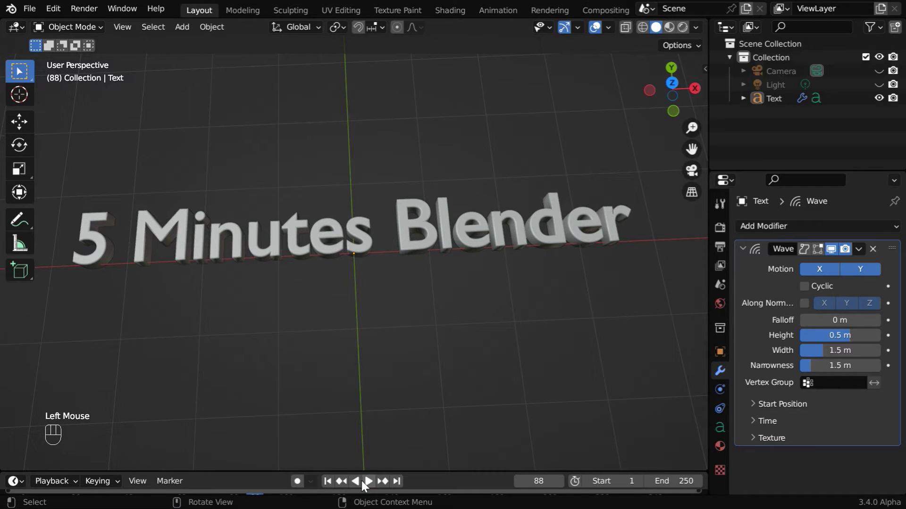
pyautogui.click(332, 481)
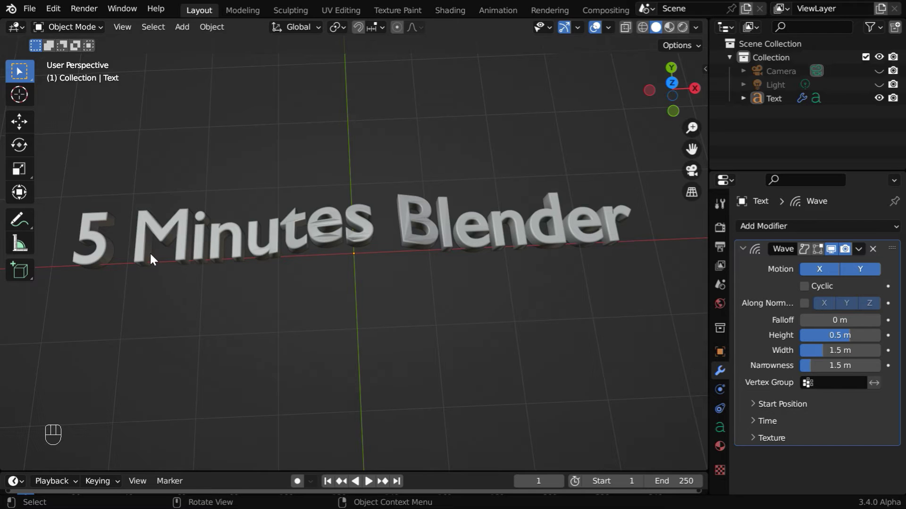
# - Drag the wave's Start Position X to 6 m and play the animation
pyautogui.click(752, 404)
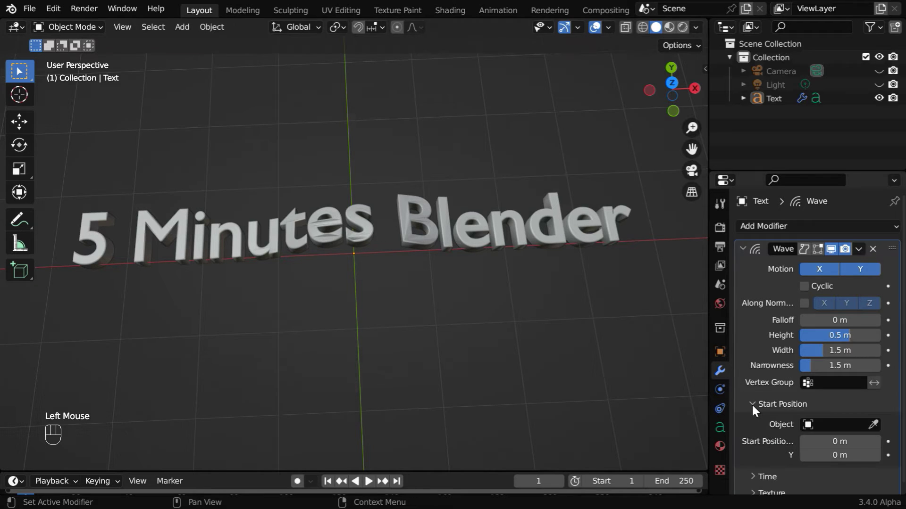
pyautogui.keyDown('shift'); pyautogui.click(840, 441); pyautogui.keyUp('shift')
pyautogui.moveTo(840, 442)
pyautogui.keyDown('shift'); pyautogui.mouseDown()
pyautogui.moveTo(863, 441)
pyautogui.moveTo(842, 443)
pyautogui.mouseUp(); pyautogui.keyUp('shift')
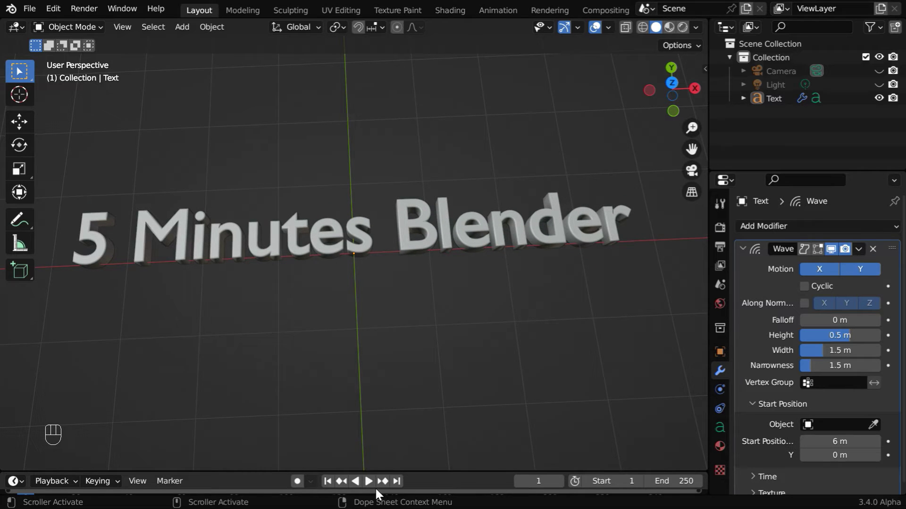
pyautogui.click(369, 482)
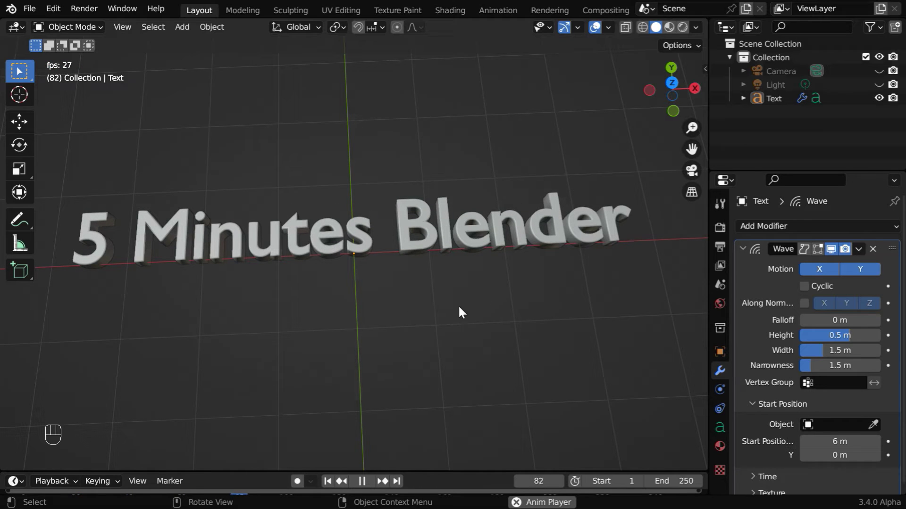
# - Re-enable Cyclic, set the wave Width to 5 m, and replay from the start
pyautogui.click(364, 480)
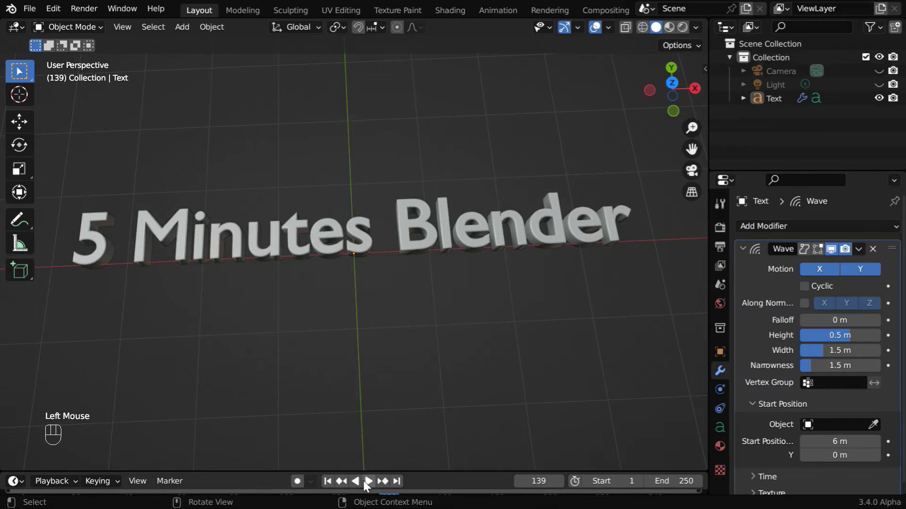
pyautogui.click(803, 286)
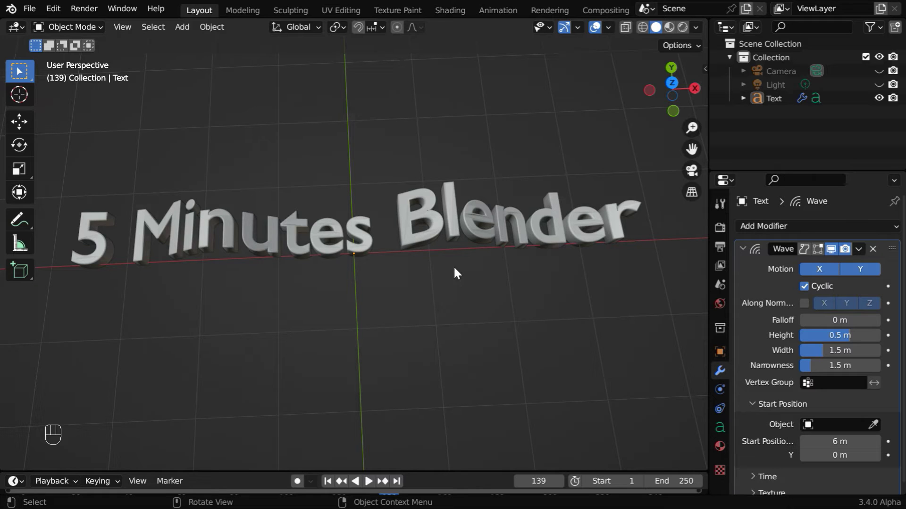
pyautogui.click(839, 350)
pyautogui.write('5')
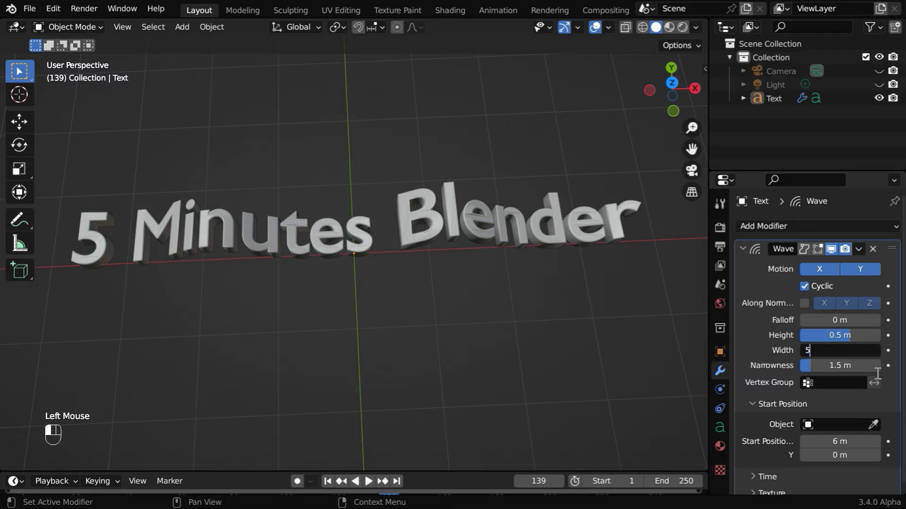
pyautogui.press('Return')
pyautogui.click(335, 482)
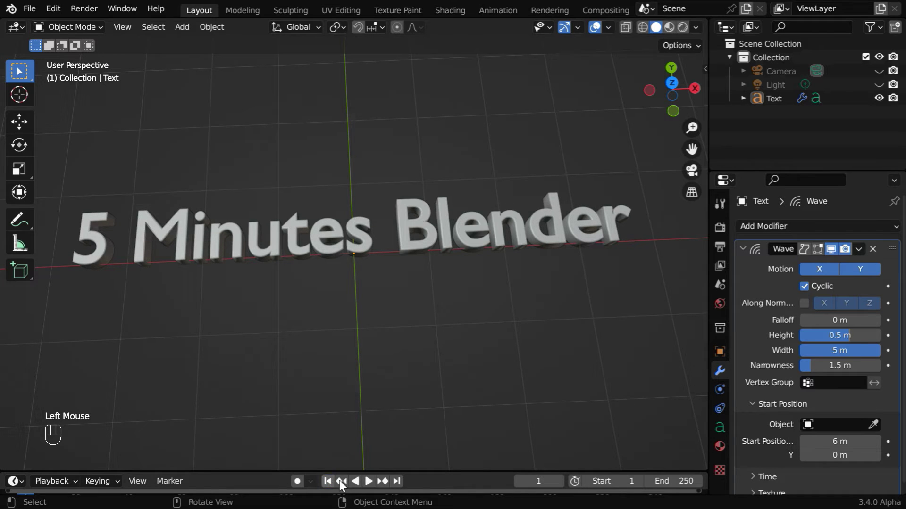
pyautogui.click(368, 482)
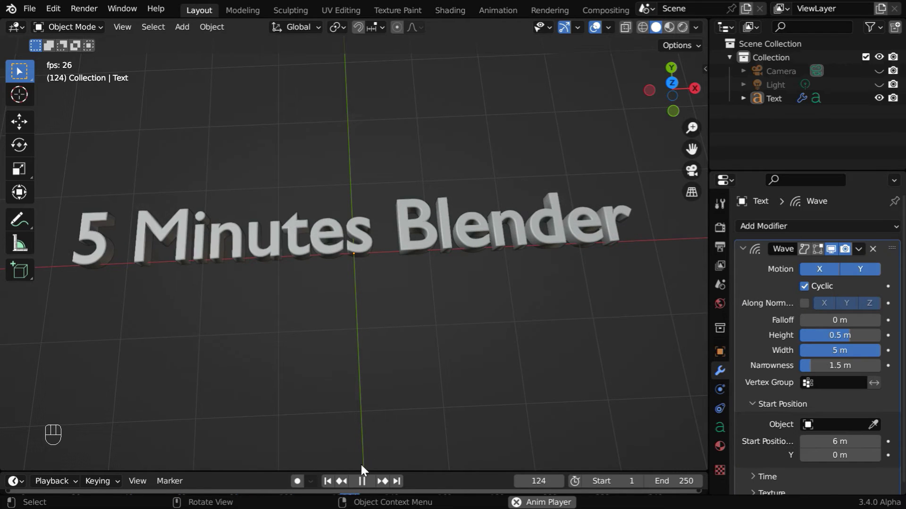
pyautogui.click(362, 481)
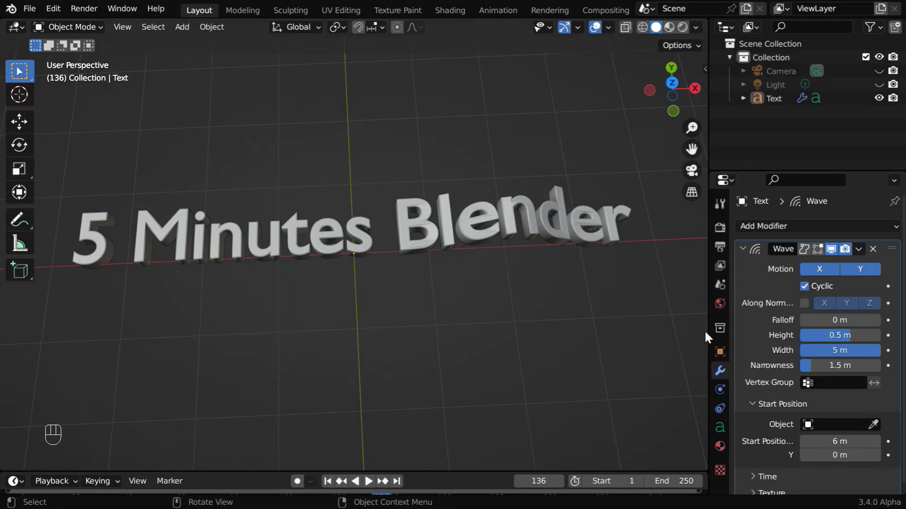
# - Set the wave Height to 0.75 m and Narrowness to 1 m, then replay from frame 1
pyautogui.click(840, 337)
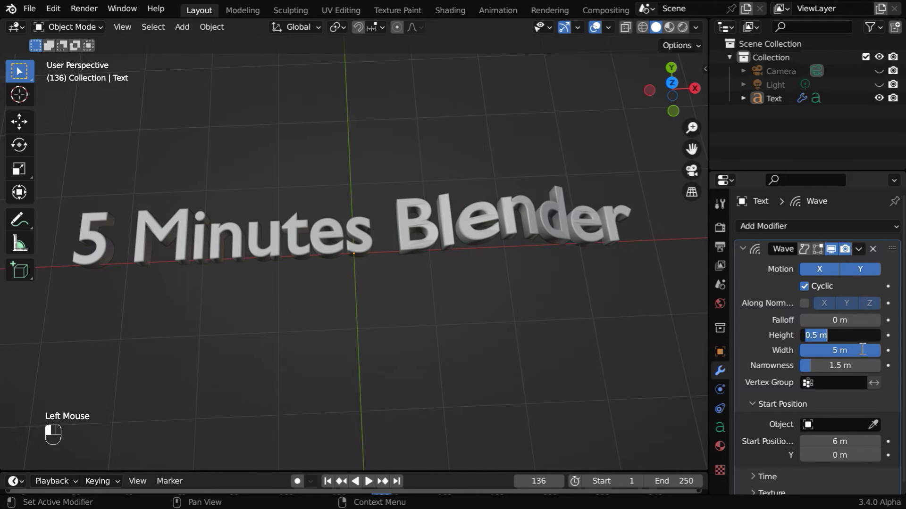
pyautogui.write('.75')
pyautogui.press('Return')
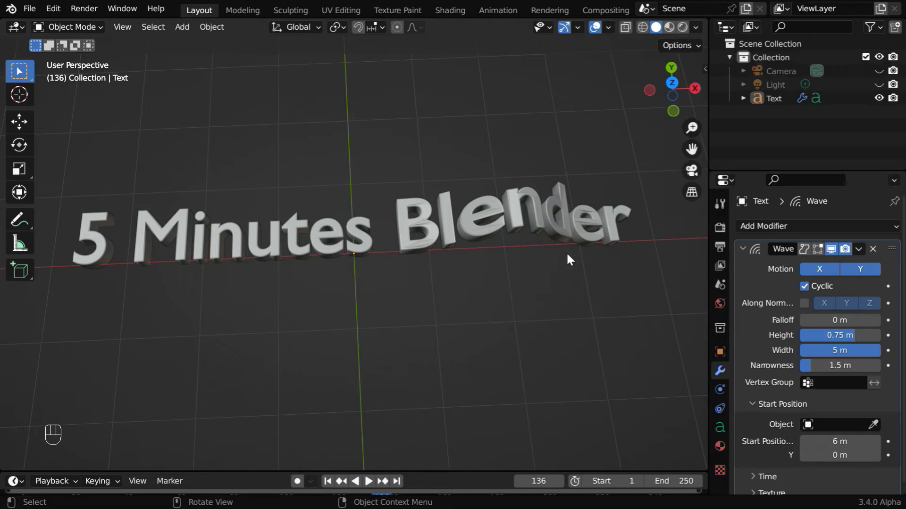
pyautogui.click(843, 367)
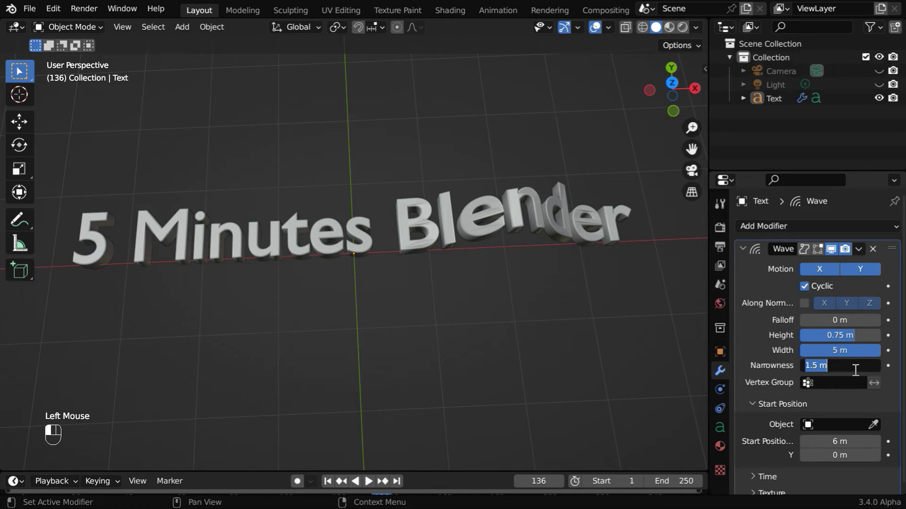
pyautogui.write('1')
pyautogui.press('Return')
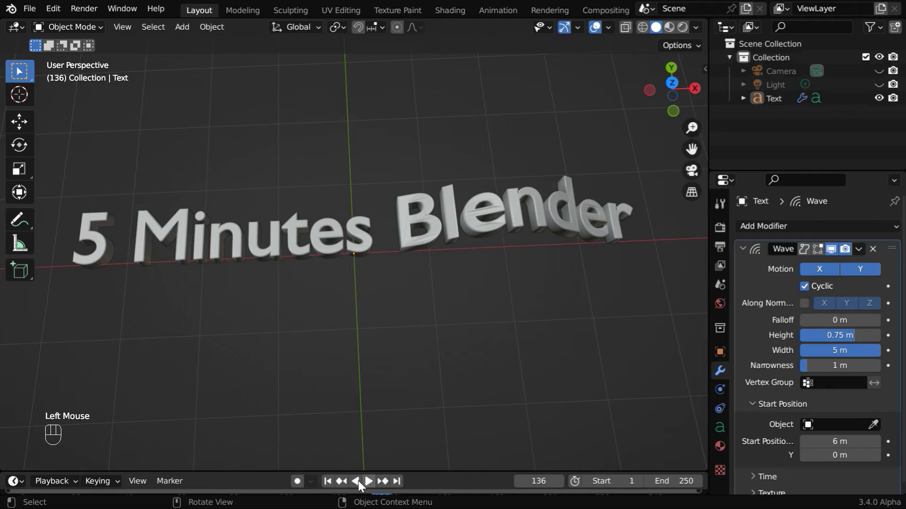
pyautogui.click(328, 481)
pyautogui.click(368, 482)
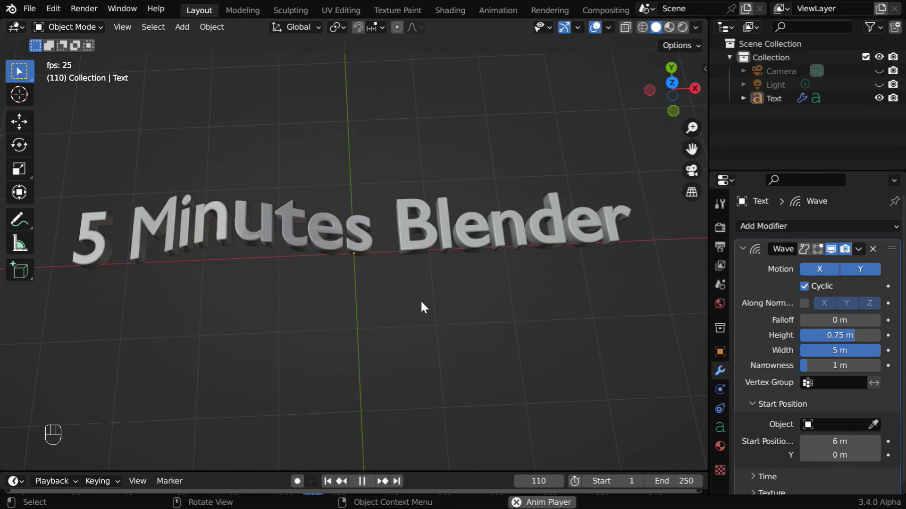
# - Set the wave's Time Speed to 0.40 and play to preview it
pyautogui.click(367, 482)
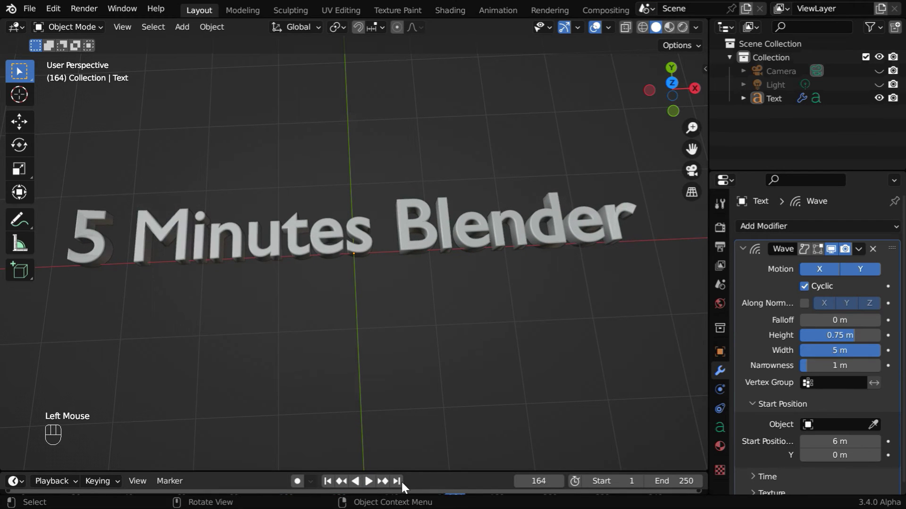
pyautogui.click(749, 477)
pyautogui.scroll(-2, 763, 473)
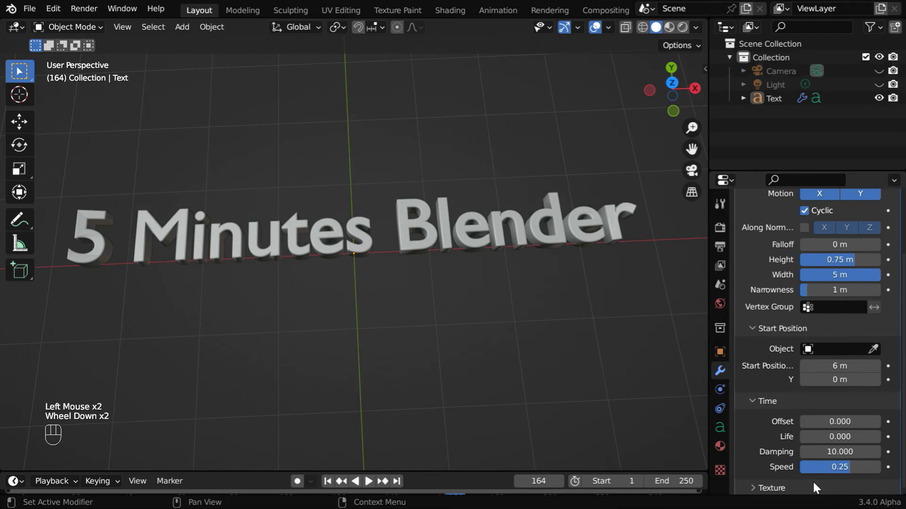
pyautogui.click(833, 466)
pyautogui.press('BackSpace')
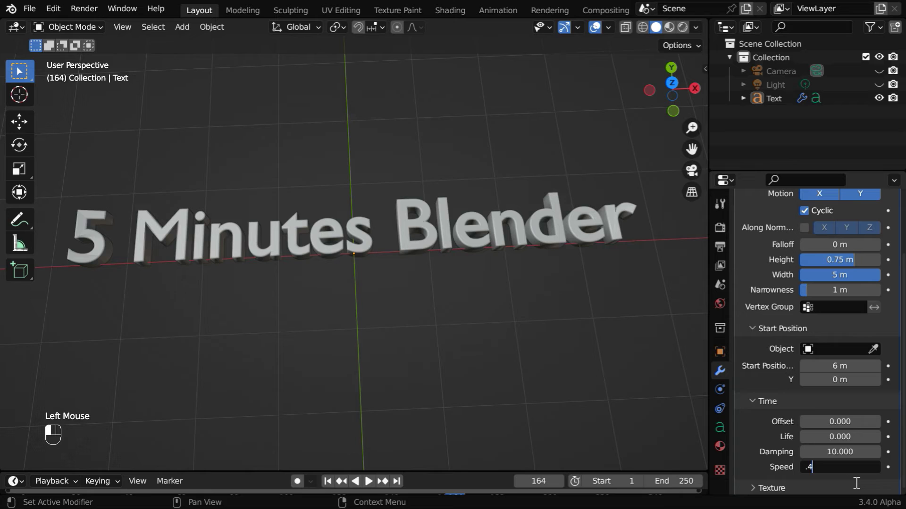
pyautogui.write('.4')
pyautogui.press('Return')
pyautogui.click(368, 481)
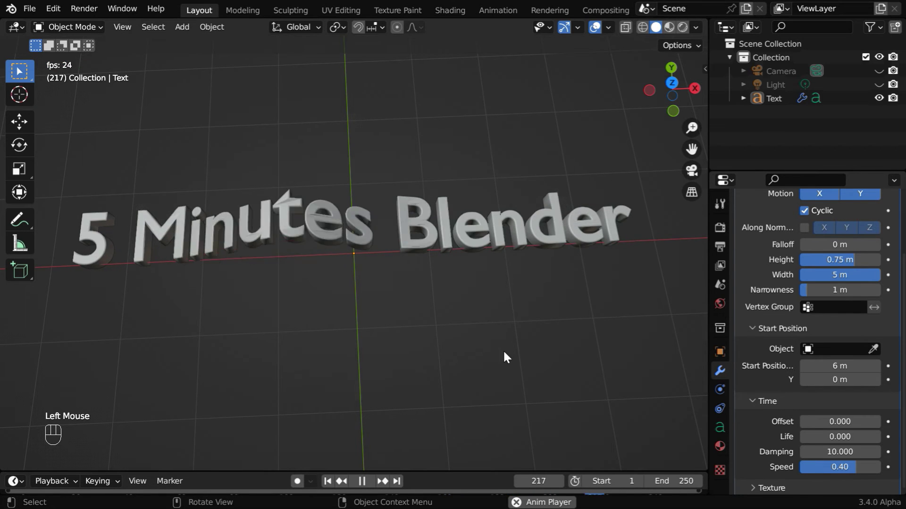
pyautogui.press('space')
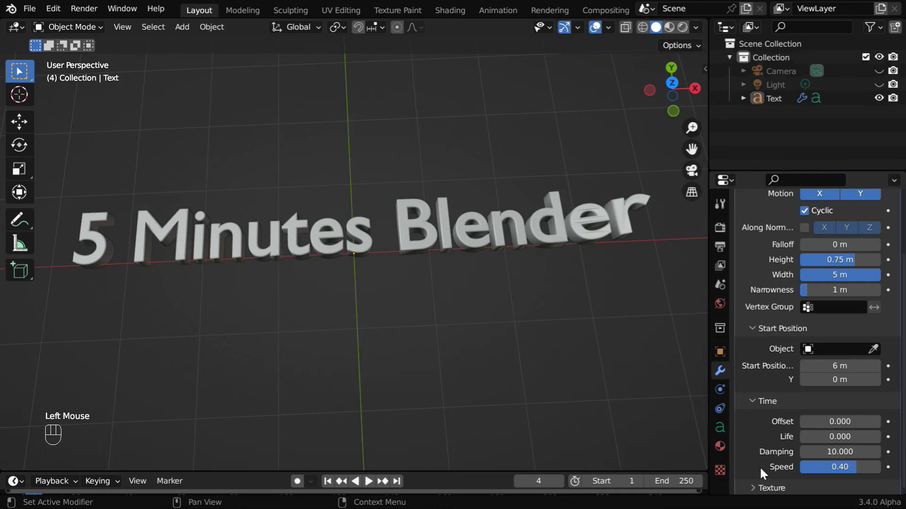
# - Lower the wave Speed to 0.20 and play it through once more
pyautogui.doubleClick(864, 472)
pyautogui.press('BackSpace')
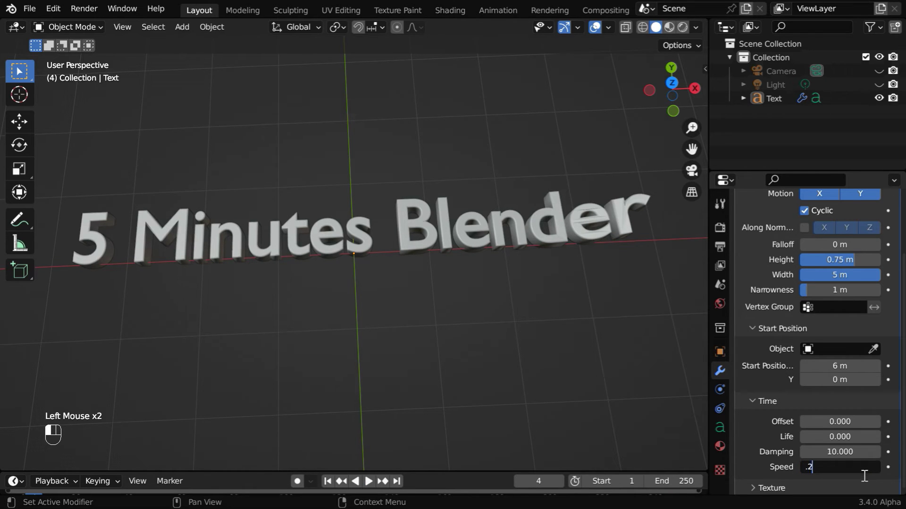
pyautogui.write('.2')
pyautogui.press('Return')
pyautogui.click(368, 482)
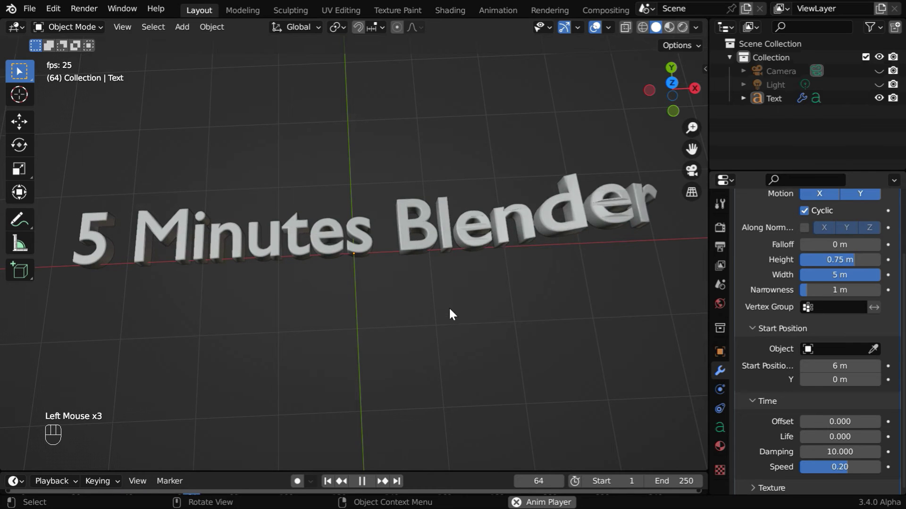
pyautogui.click(364, 480)
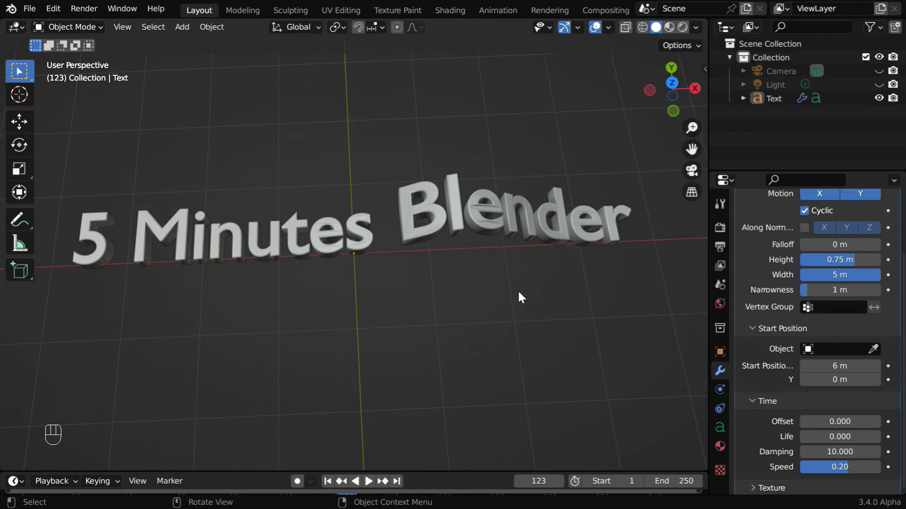
# - Play the wave in Material Preview, rewind to frame 1, then return to Solid shading
pyautogui.click(669, 29)
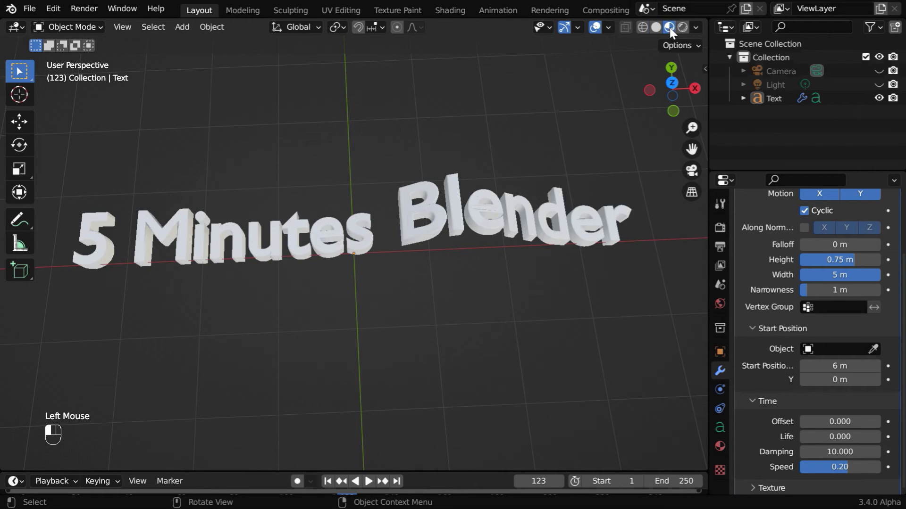
pyautogui.click(368, 481)
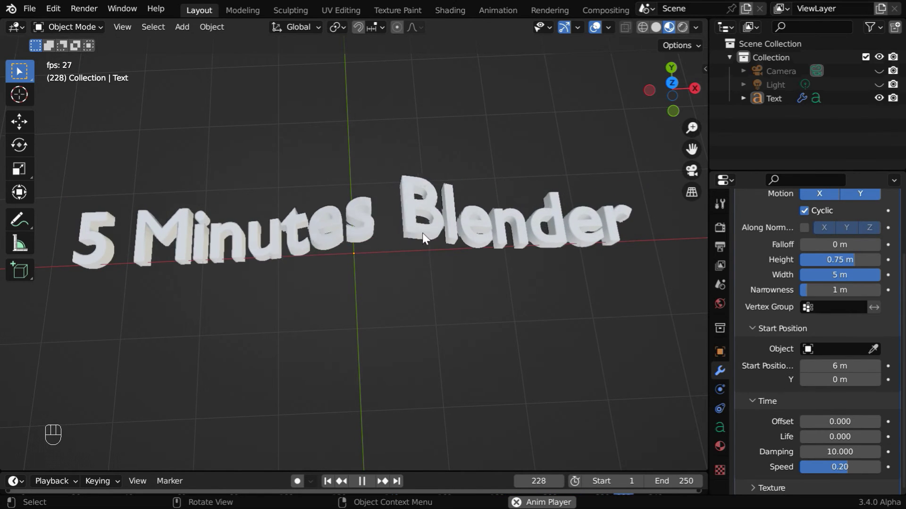
pyautogui.click(362, 481)
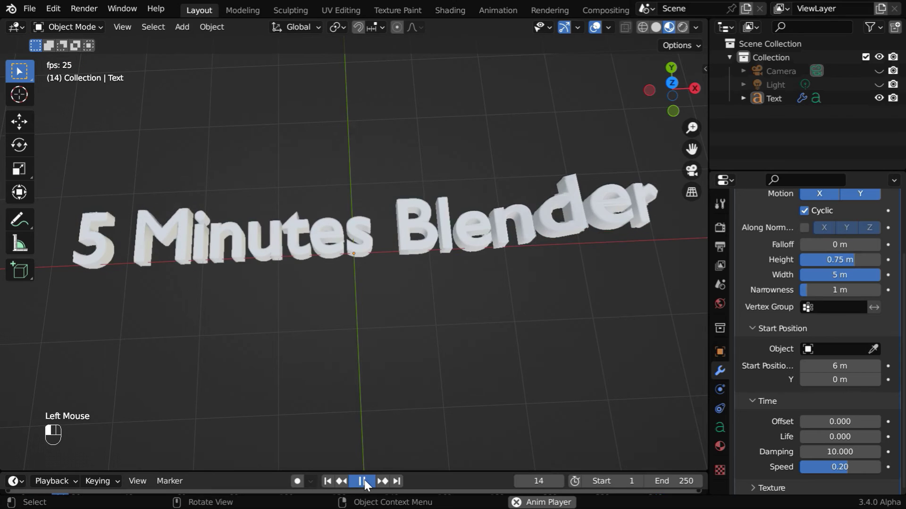
pyautogui.click(328, 481)
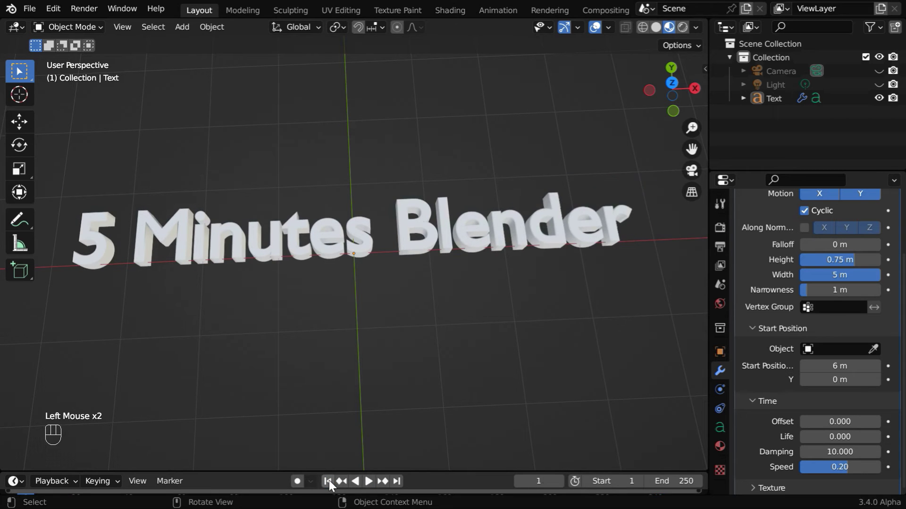
pyautogui.click(655, 28)
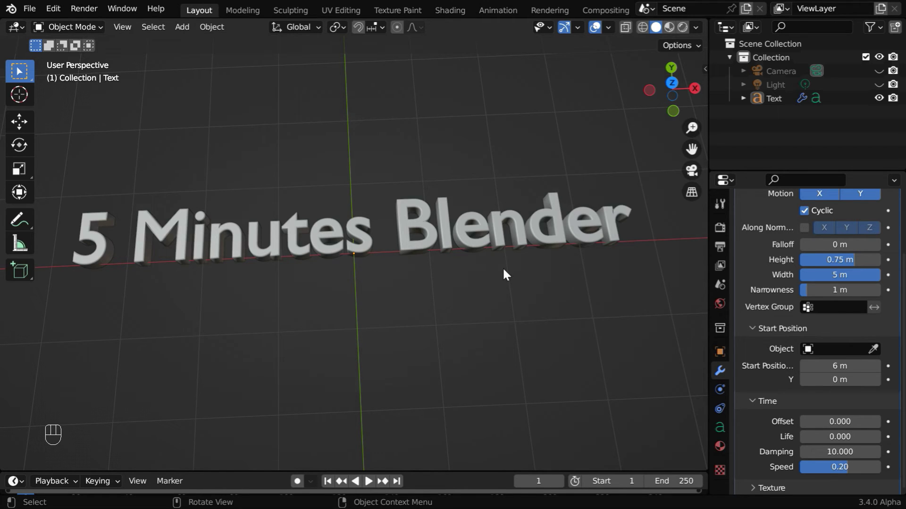
# - Select the text and convert it to a mesh with Object > Convert > Mesh
pyautogui.scroll(3, 871, 385)
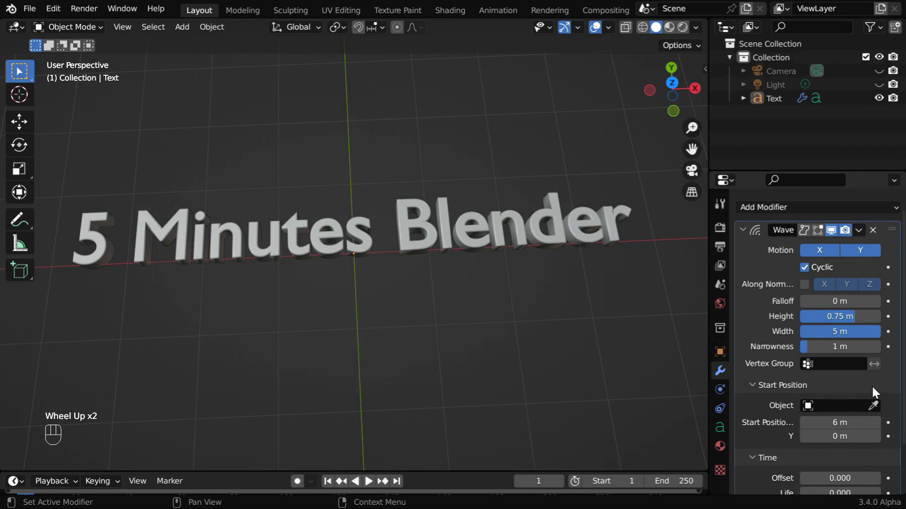
pyautogui.scroll(1, 871, 386)
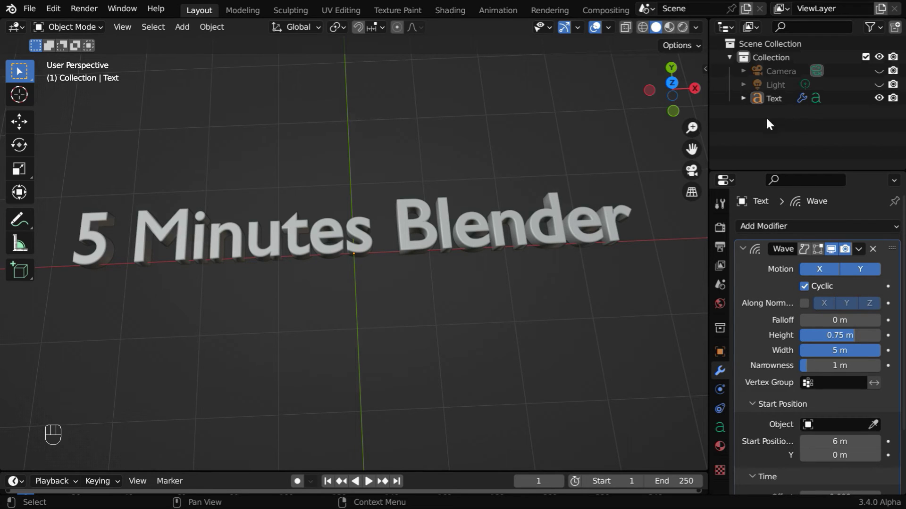
pyautogui.click(220, 258)
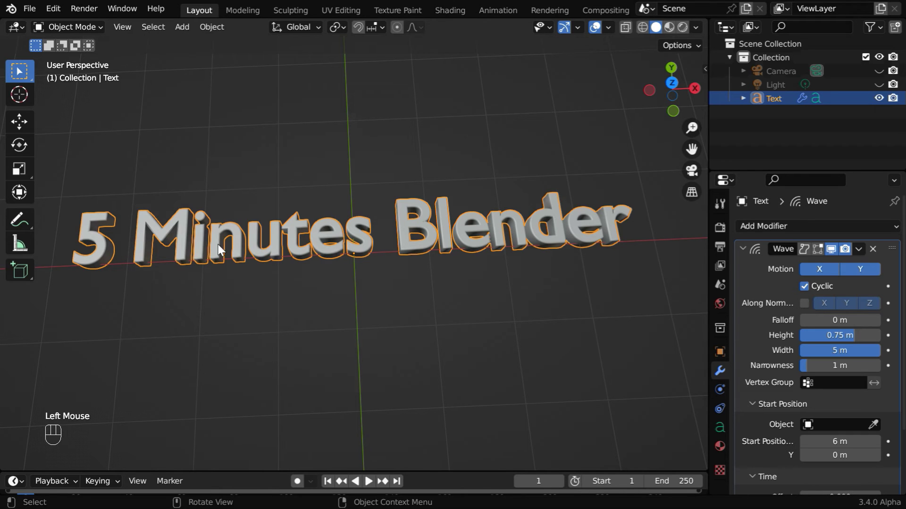
pyautogui.click(211, 27)
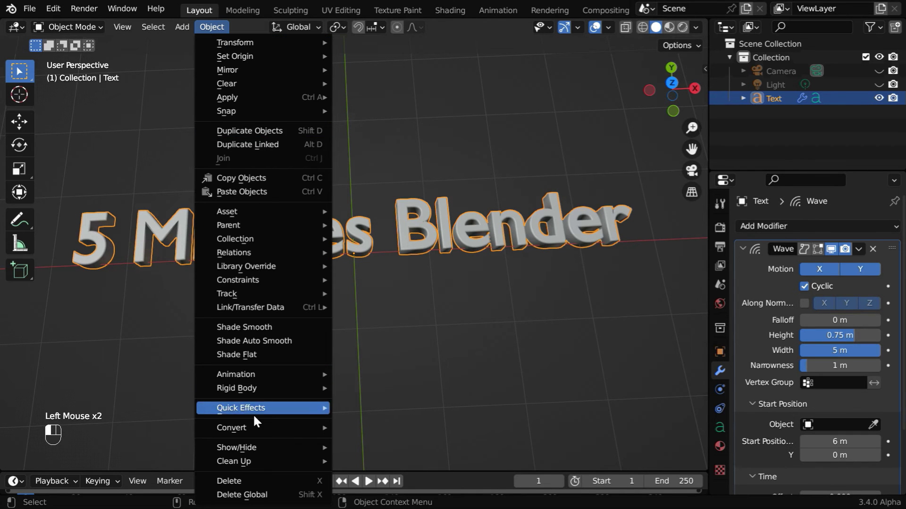
pyautogui.moveTo(255, 426)
pyautogui.click(371, 369)
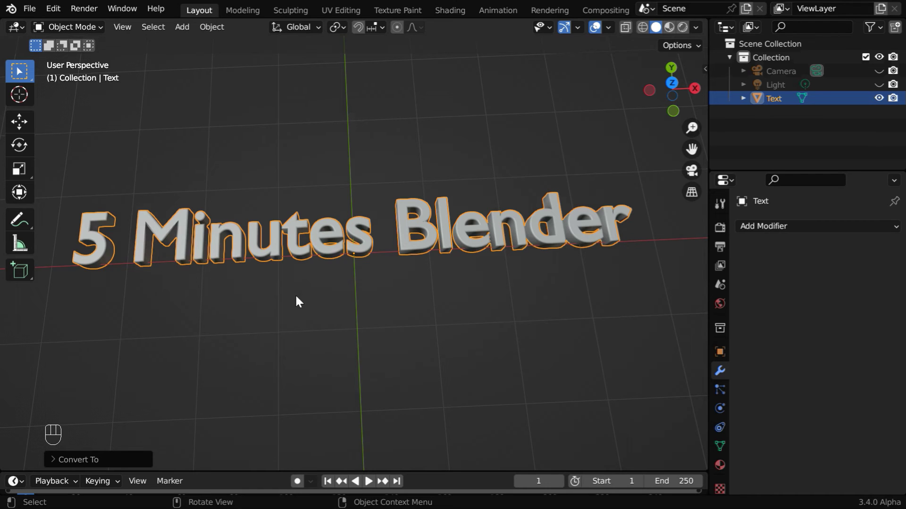
# - Select all vertices in Edit Mode, Merge by Distance (2094 removed), then return to Object Mode
pyautogui.click(84, 26)
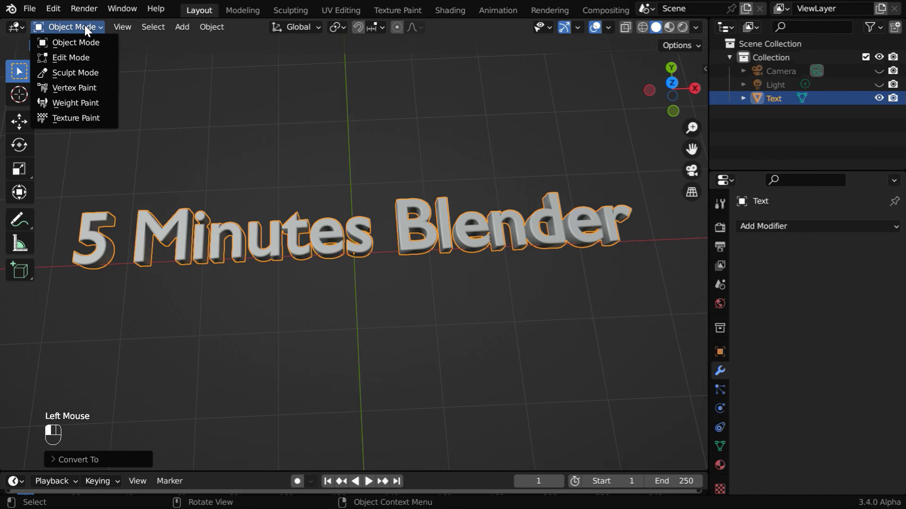
pyautogui.click(84, 56)
pyautogui.press('a')
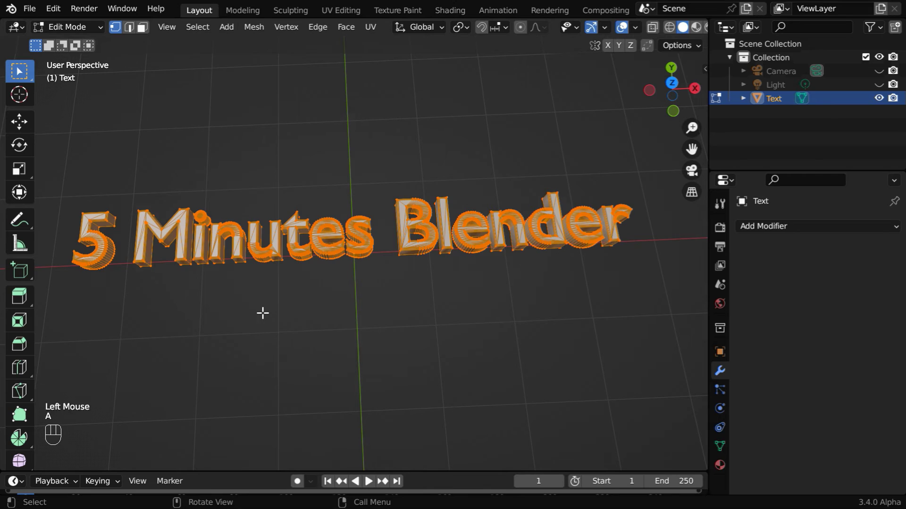
pyautogui.click(258, 28)
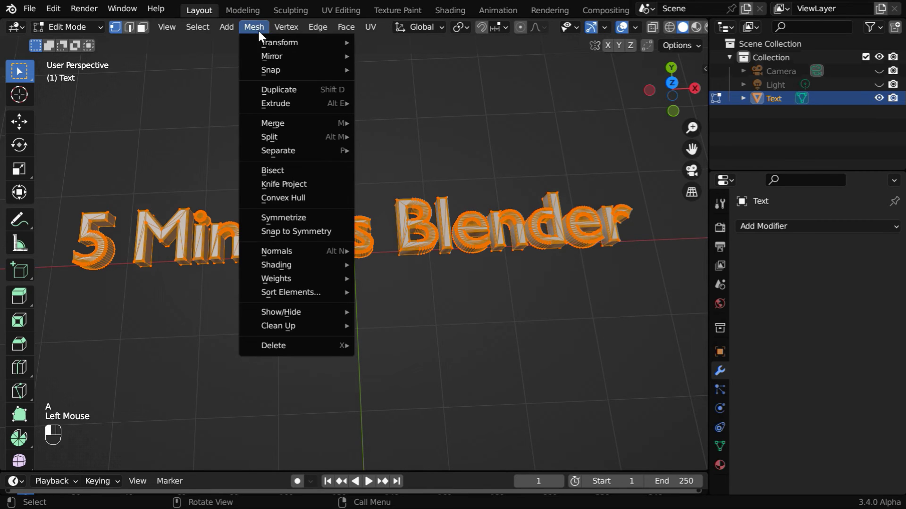
pyautogui.moveTo(294, 126)
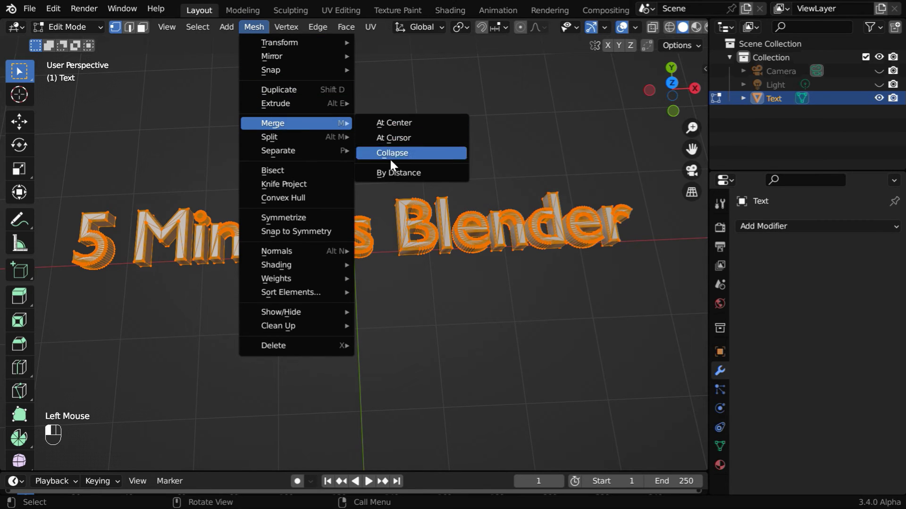
pyautogui.click(395, 171)
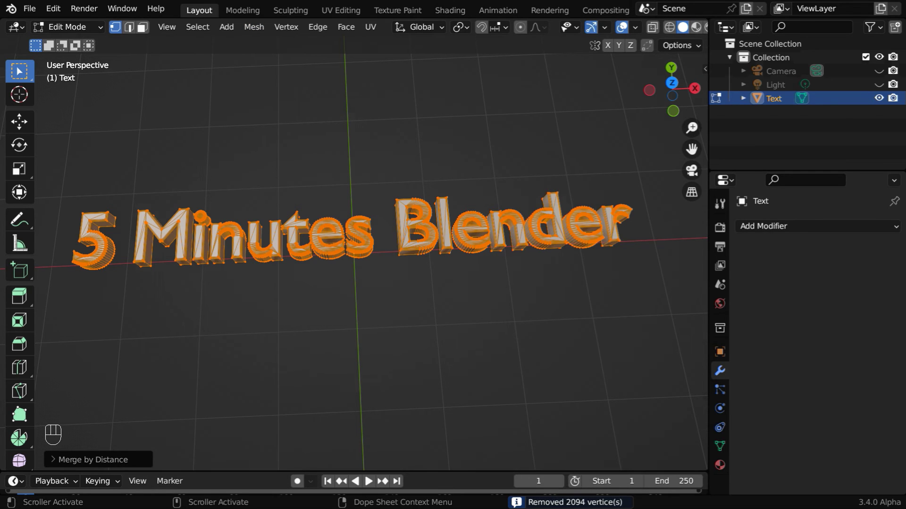
pyautogui.click(89, 26)
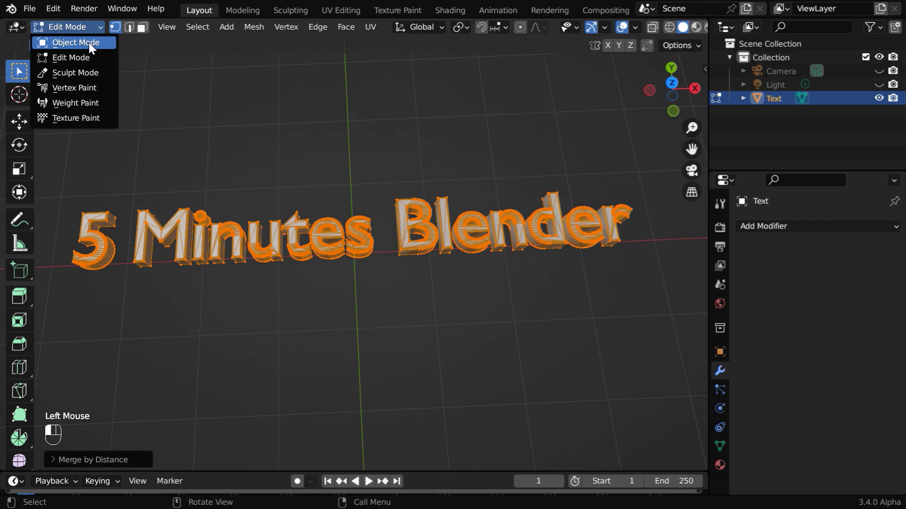
pyautogui.click(88, 43)
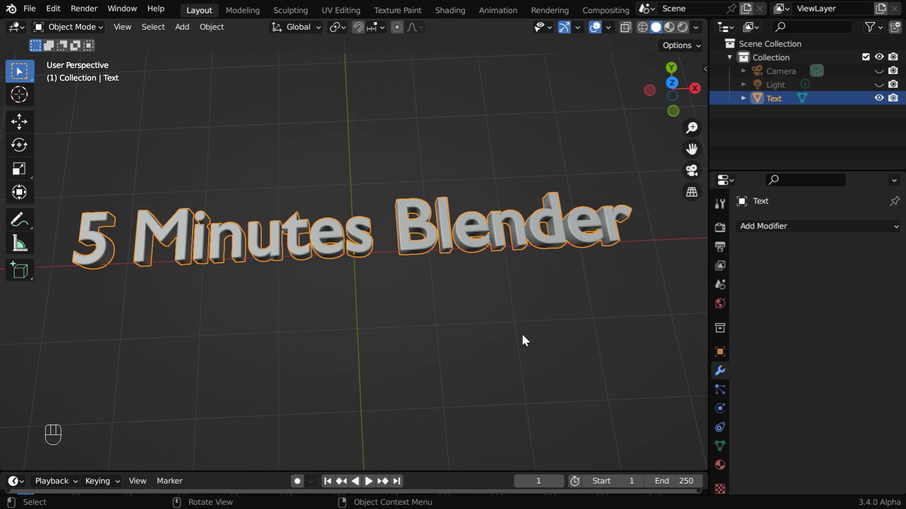
# - Set the text mesh's X rotation to 90° so it stands upright
pyautogui.click(720, 352)
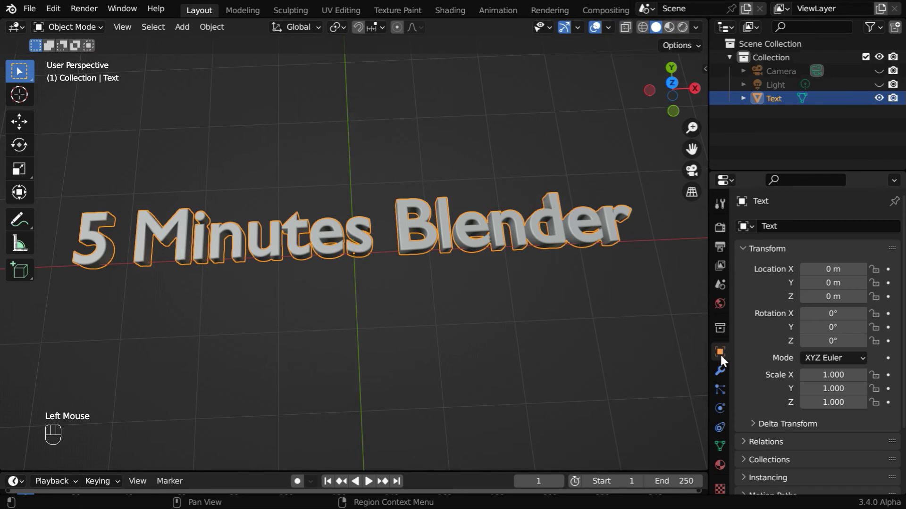
pyautogui.doubleClick(846, 314)
pyautogui.write('90')
pyautogui.press('Return')
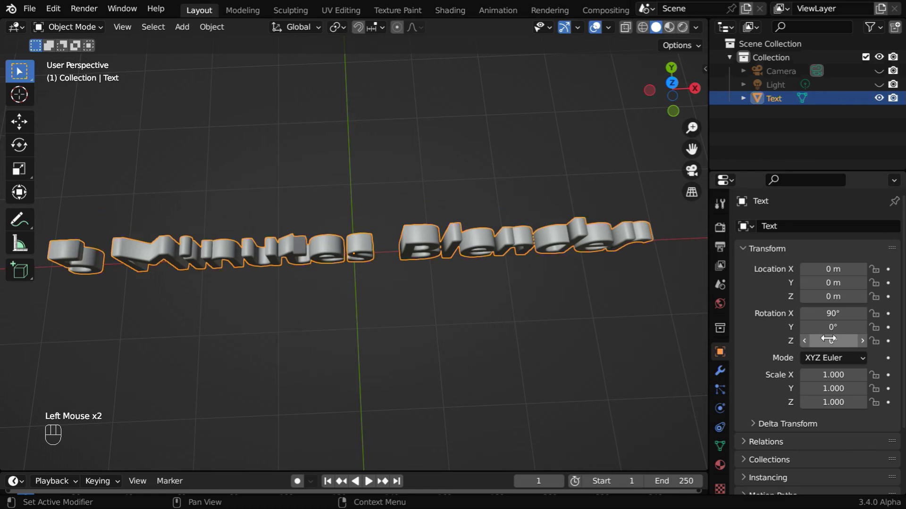
pyautogui.moveTo(532, 341); pyautogui.dragTo(510, 237, button='middle')
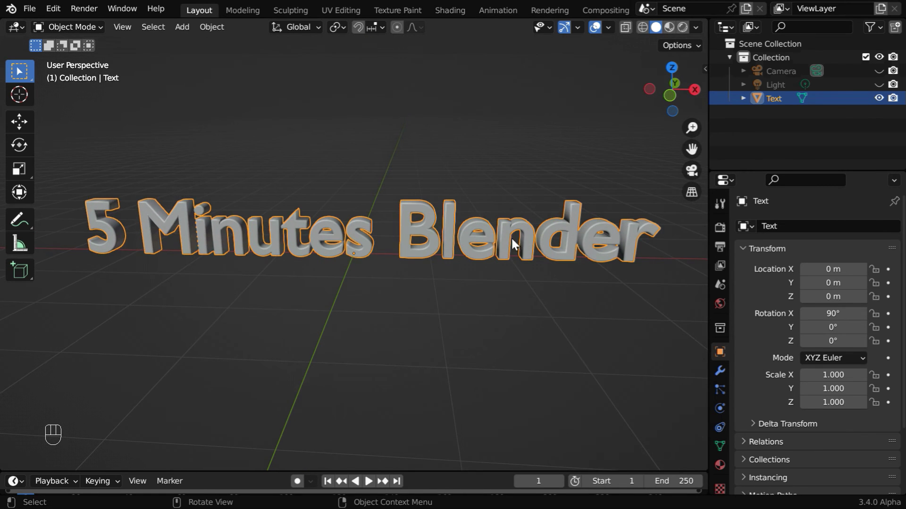
# - Apply all transforms to the mesh so its rotation reads 0°
pyautogui.click(207, 29)
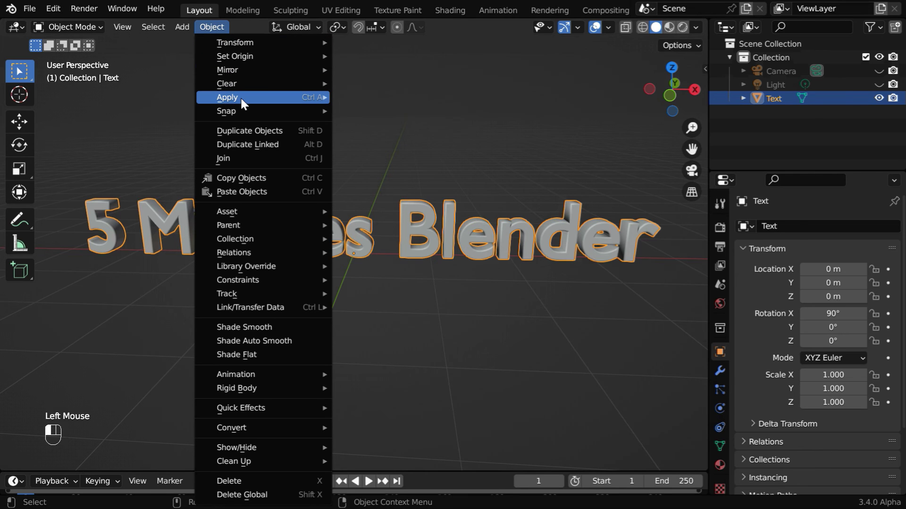
pyautogui.moveTo(239, 97)
pyautogui.click(383, 138)
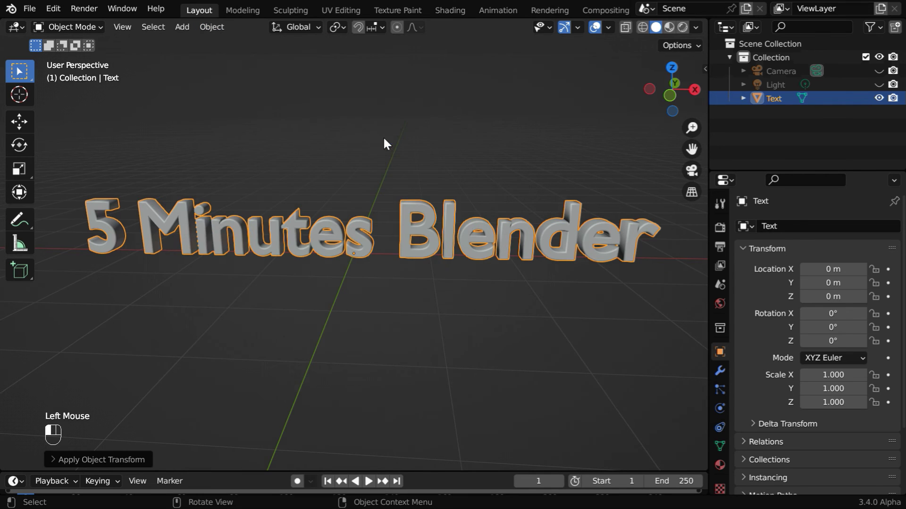
pyautogui.moveTo(520, 400); pyautogui.dragTo(518, 386, button='middle')
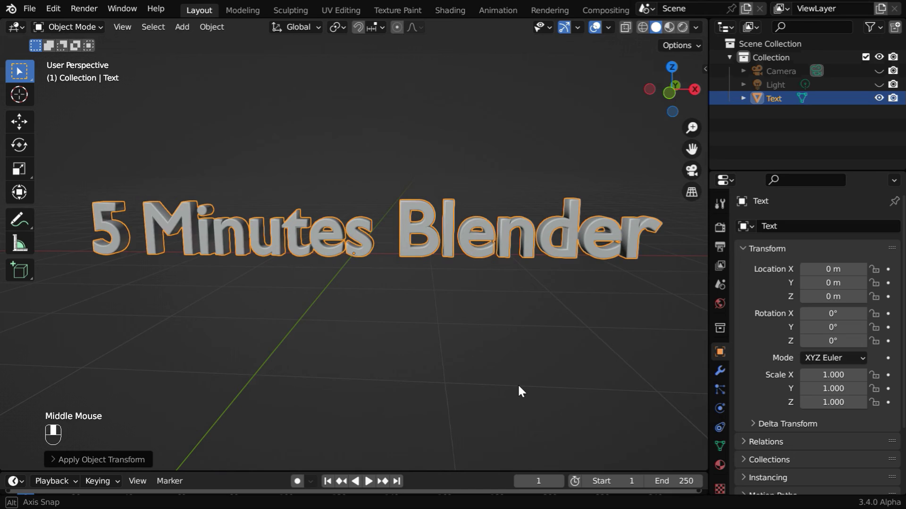
# - Add a second Wave modifier to the upright Blender text mesh
pyautogui.click(519, 388)
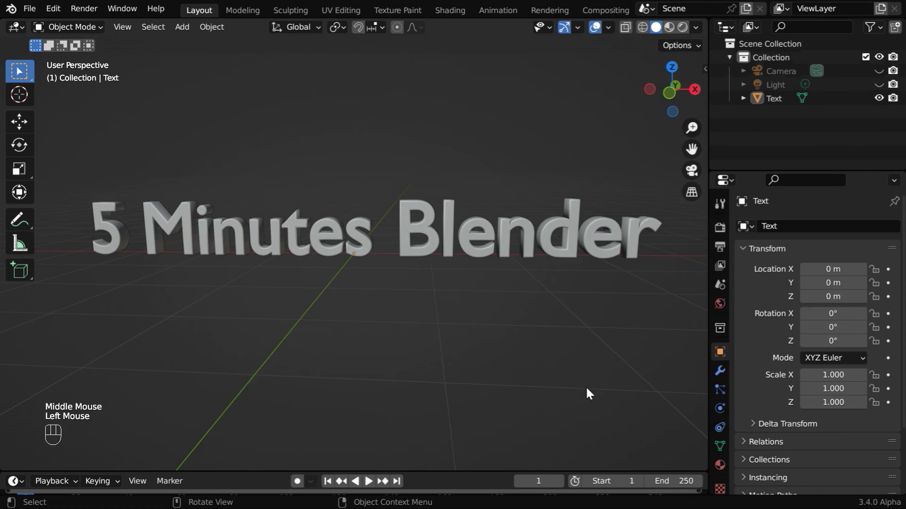
pyautogui.click(719, 370)
pyautogui.click(796, 226)
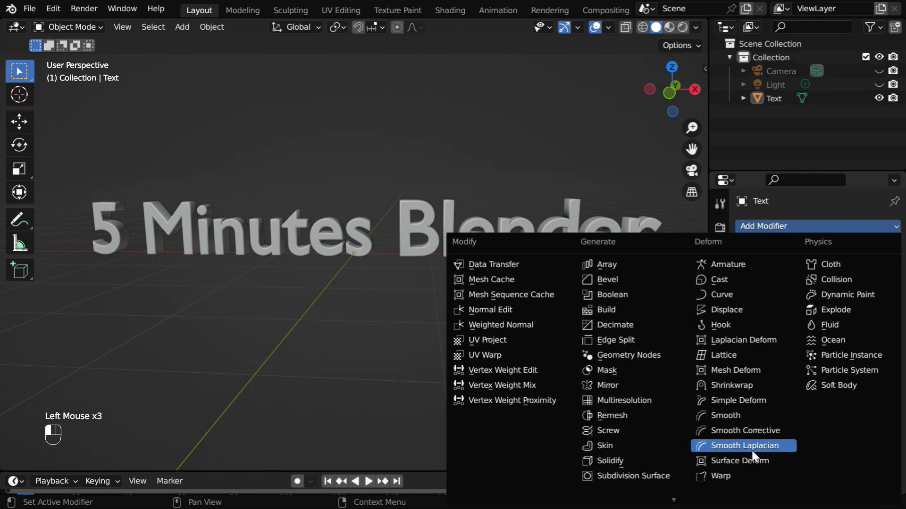
pyautogui.moveTo(740, 497)
pyautogui.click(723, 452)
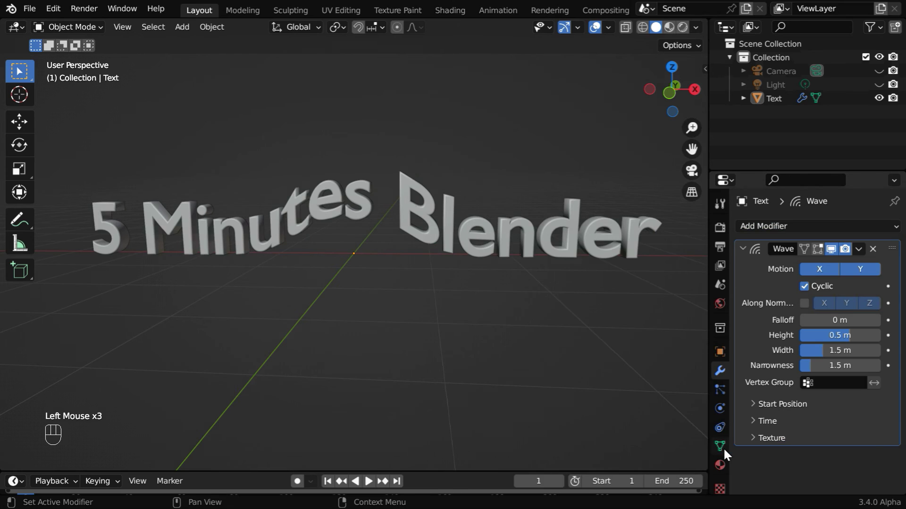
# - Set the Wave's Width to 5 m, Narrowness to 1 m and Start Position X to 6.1 m
pyautogui.click(834, 349)
pyautogui.write('5')
pyautogui.press('Return')
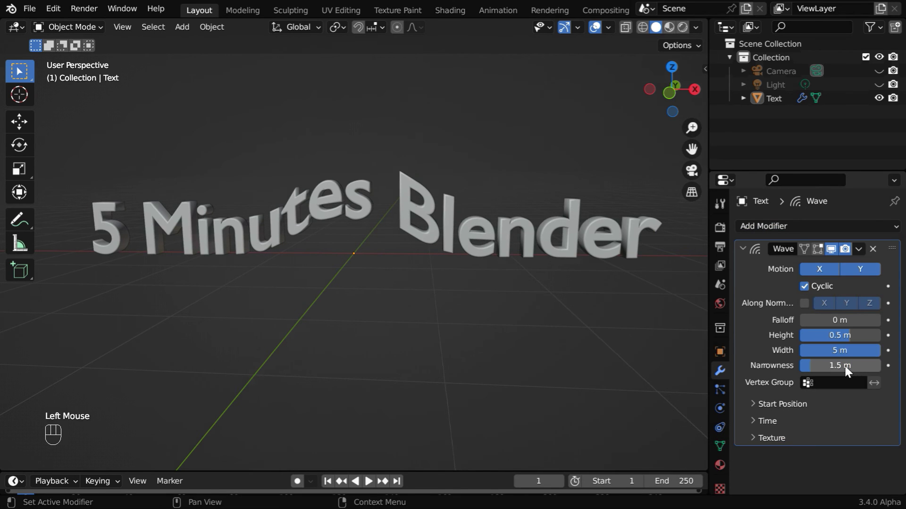
pyautogui.doubleClick(845, 368)
pyautogui.write('1')
pyautogui.press('Return')
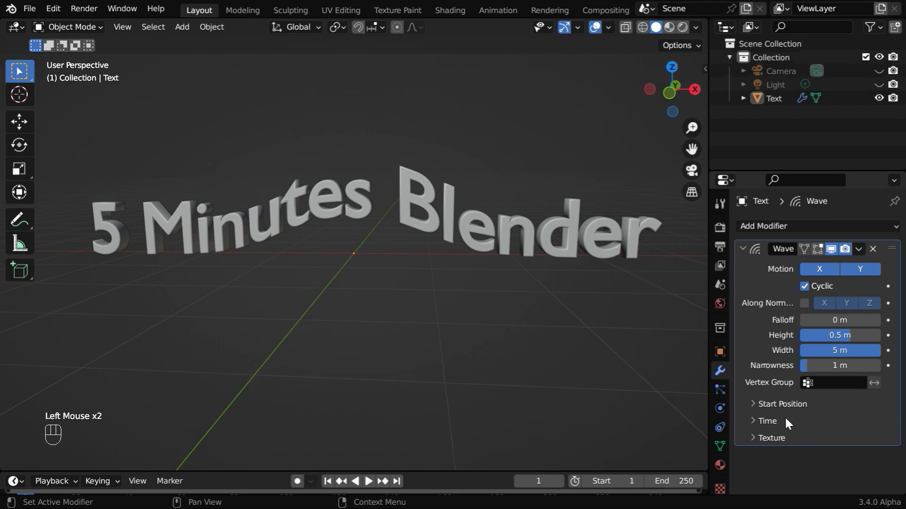
pyautogui.click(754, 404)
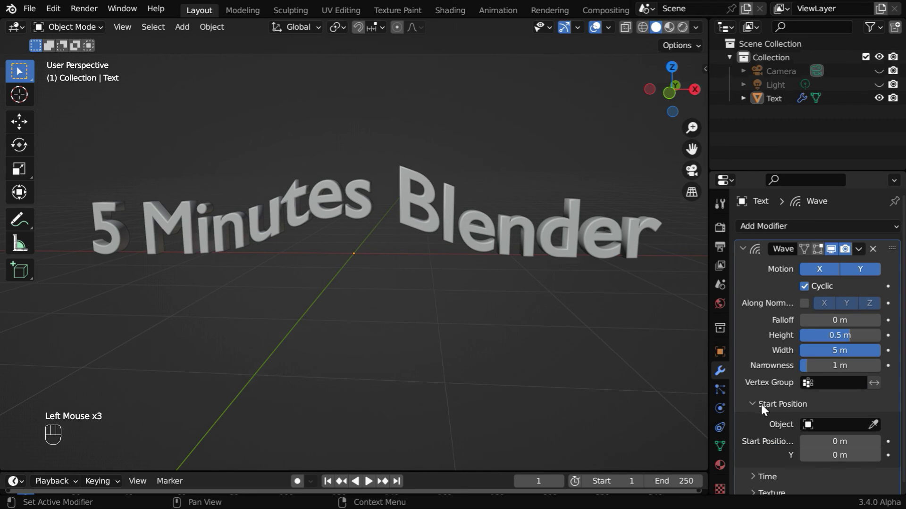
pyautogui.keyDown('shift'); pyautogui.click(840, 441); pyautogui.keyUp('shift')
pyautogui.keyDown('shift'); pyautogui.moveTo(839, 441); pyautogui.dragTo(886, 441); pyautogui.keyUp('shift')
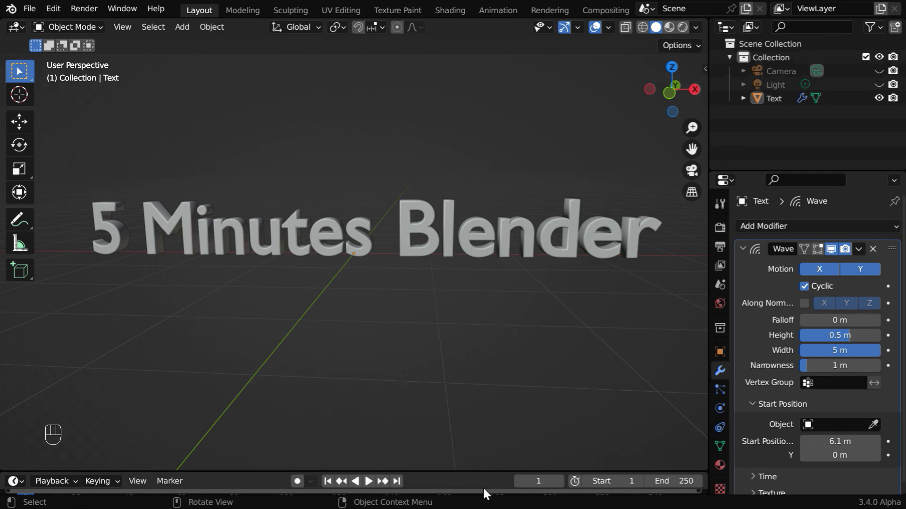
# - Play the looping animation and orbit the view to watch the letters ripple vertically
pyautogui.click(369, 481)
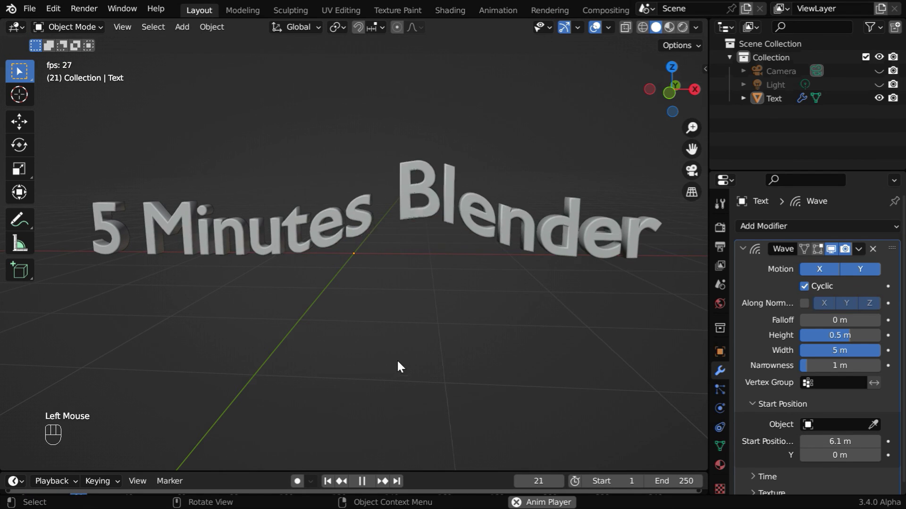
pyautogui.keyDown('ctrl'); pyautogui.middleClick(456, 334); pyautogui.keyUp('ctrl')
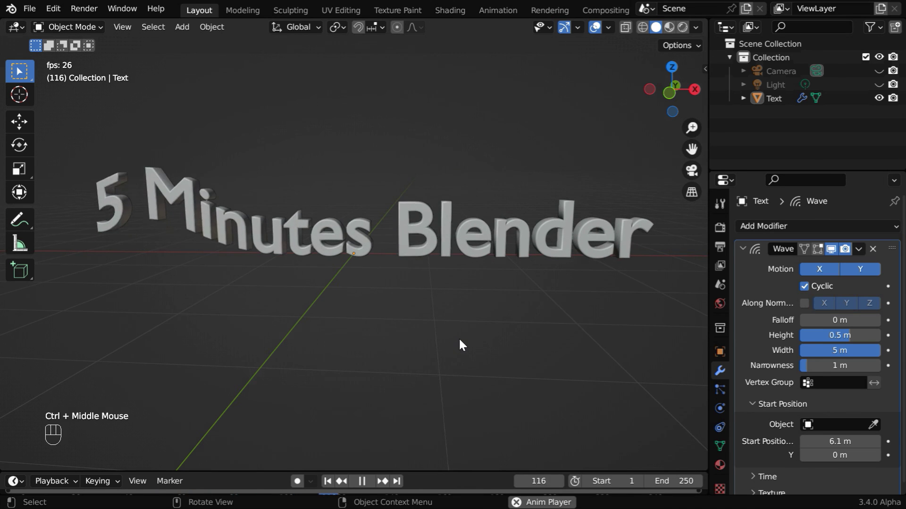
pyautogui.moveTo(458, 338); pyautogui.dragTo(452, 358, button='middle')
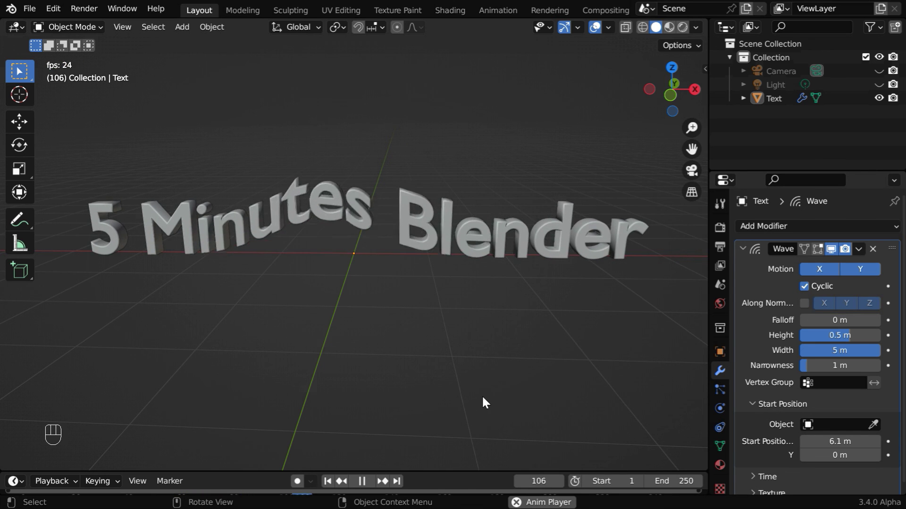
pyautogui.moveTo(448, 400)
pyautogui.mouseDown(button='middle')
pyautogui.moveTo(469, 401)
pyautogui.moveTo(434, 375)
pyautogui.moveTo(427, 387)
pyautogui.moveTo(435, 406)
pyautogui.mouseUp(button='middle')
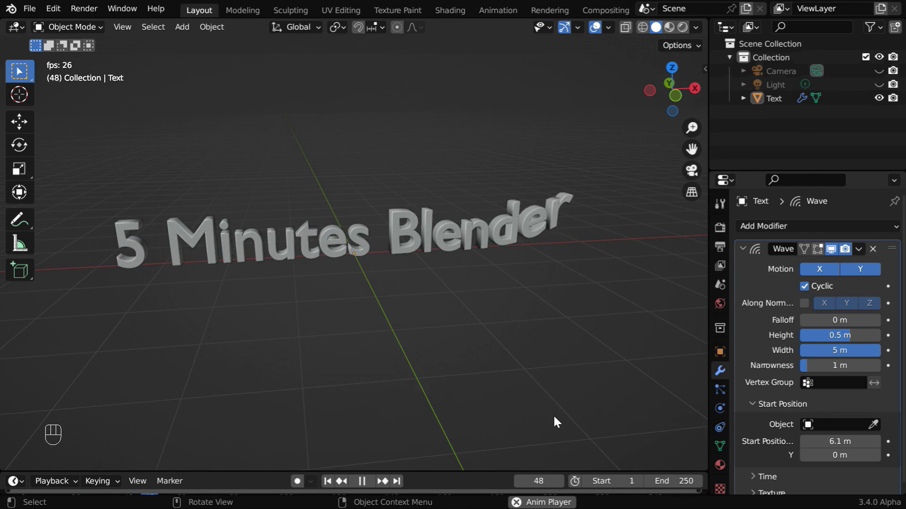